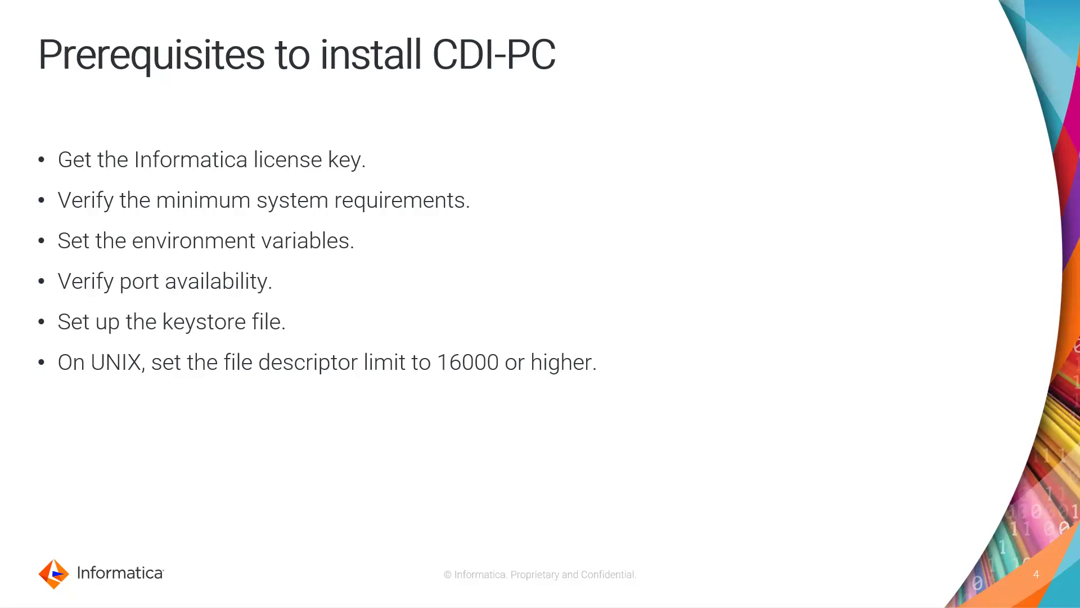
key(Right)
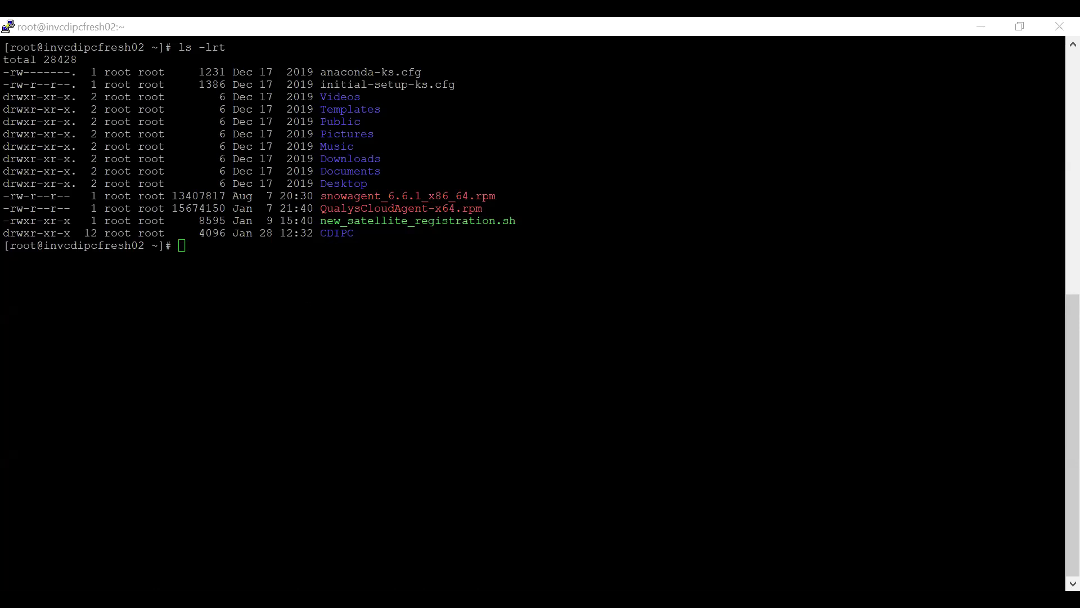
Change into the CDIPC directory and list its contents with ls -lrt
double_click(336, 233)
text(cd)
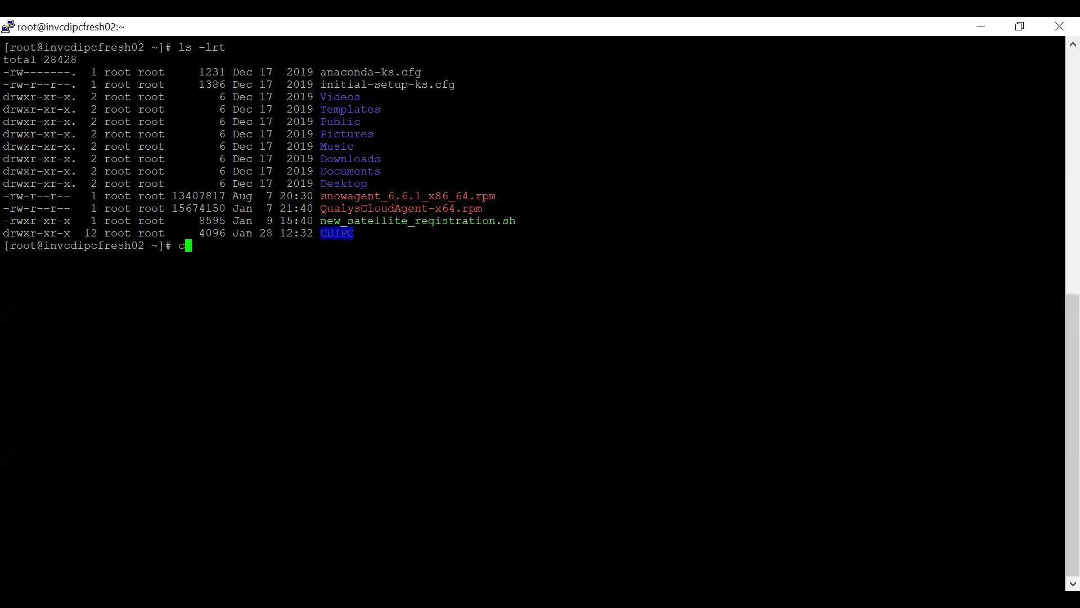
text(CDIPC)
key(Return)
text(ls -lrt)
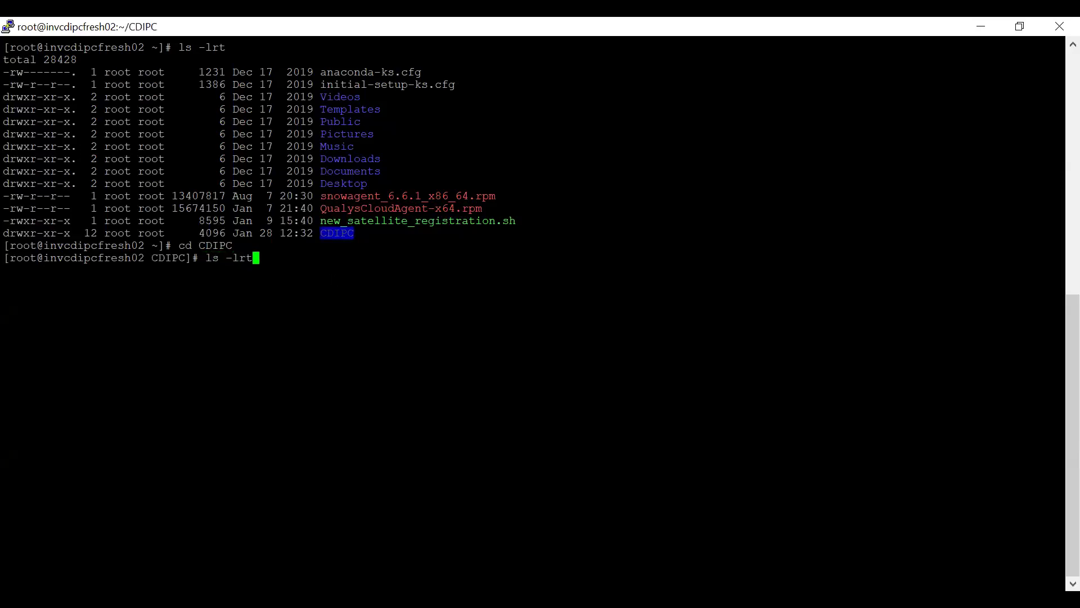
key(Return)
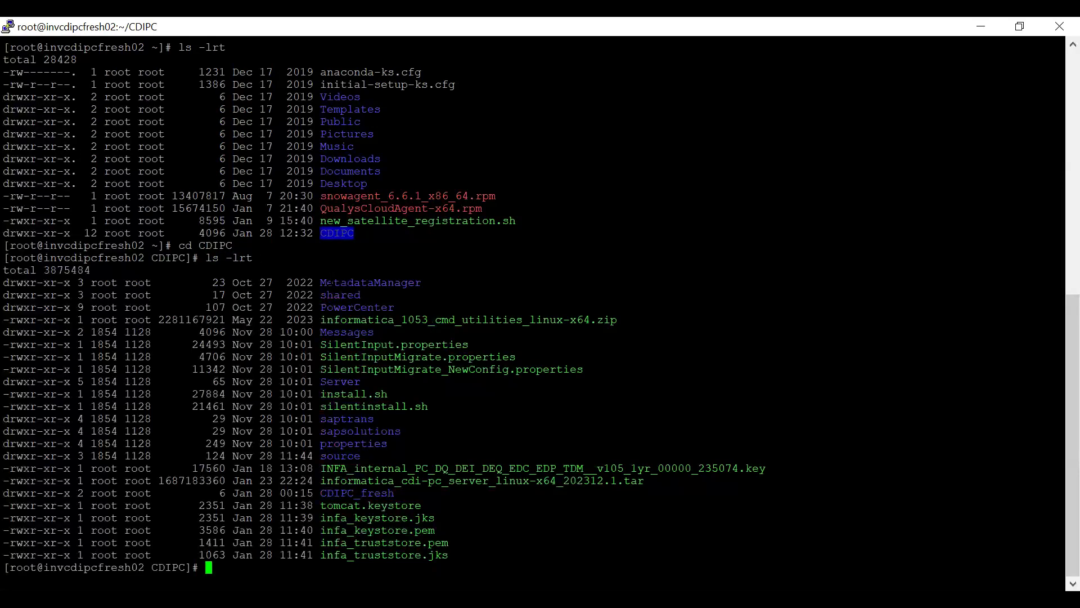
Examine the listing for the server tar archive, licence key file, CDIPC_fresh directory, and the keystore and truststore files
double_click(454, 482)
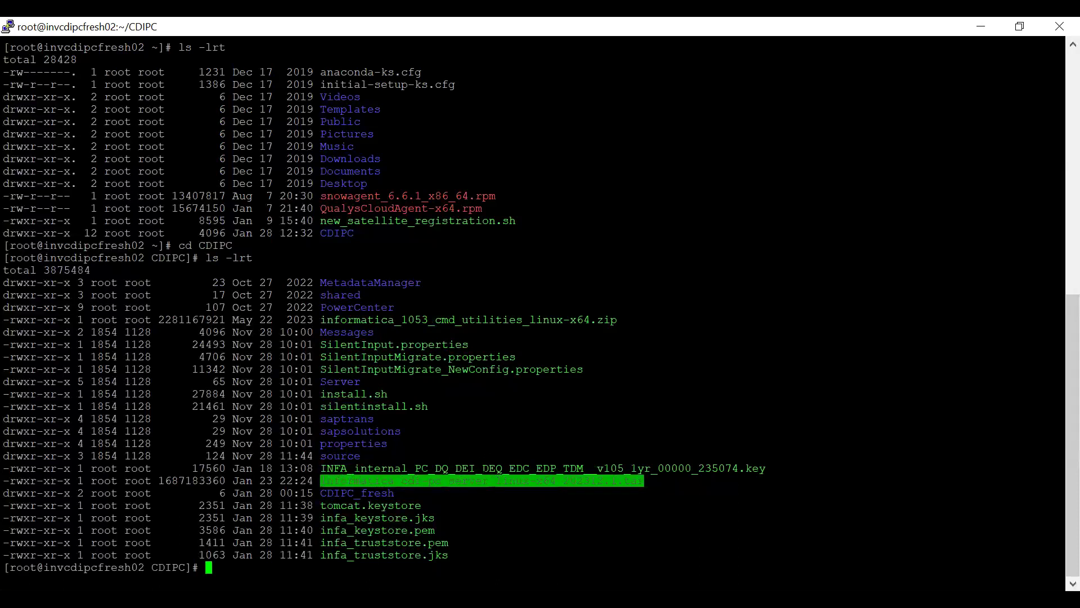
double_click(476, 468)
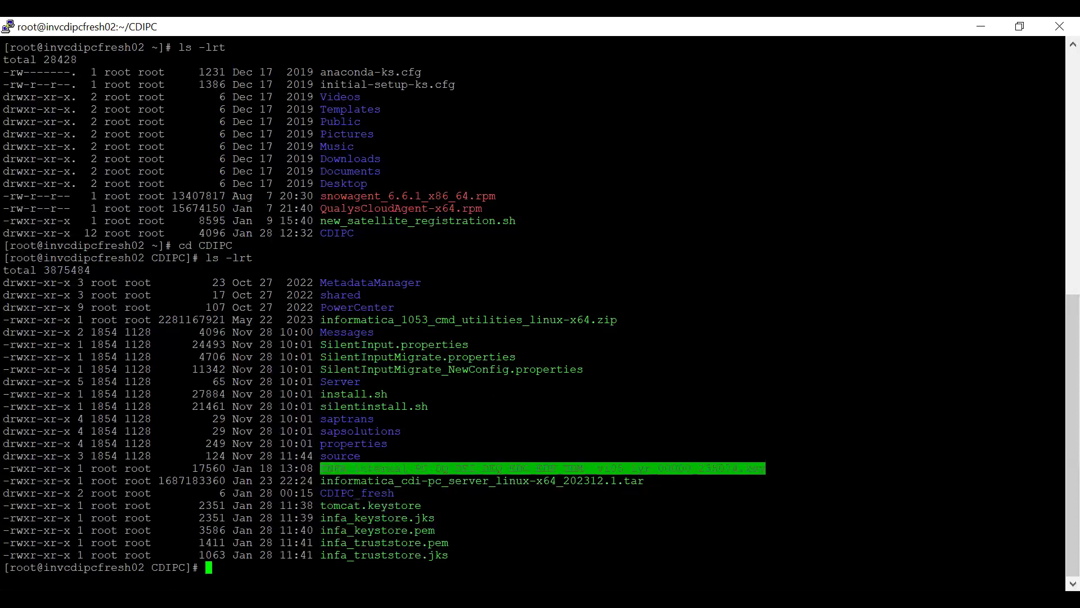
double_click(357, 493)
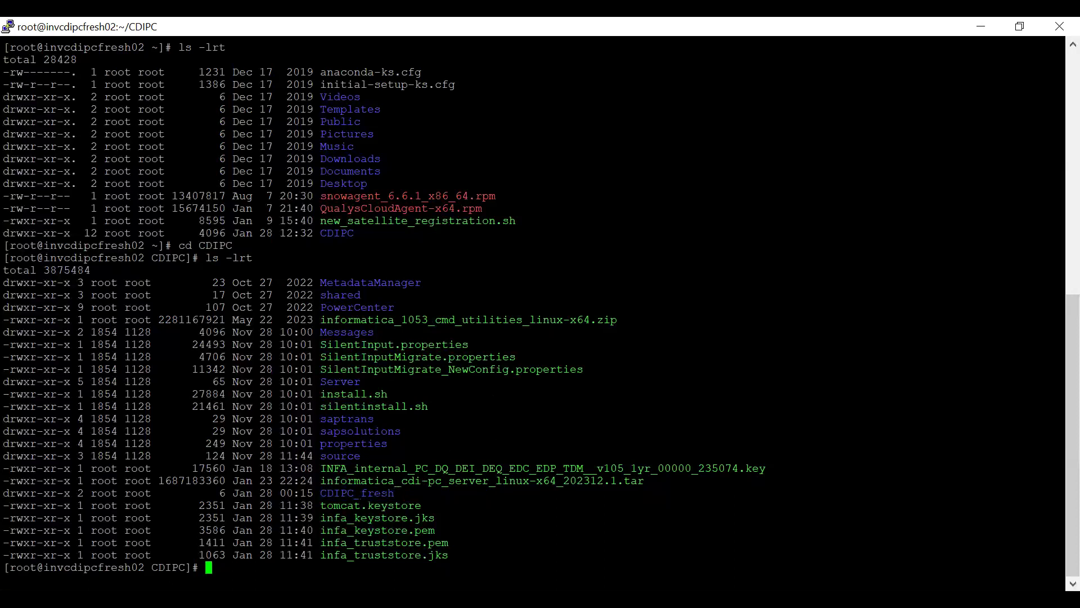
drag(322, 505, 452, 555)
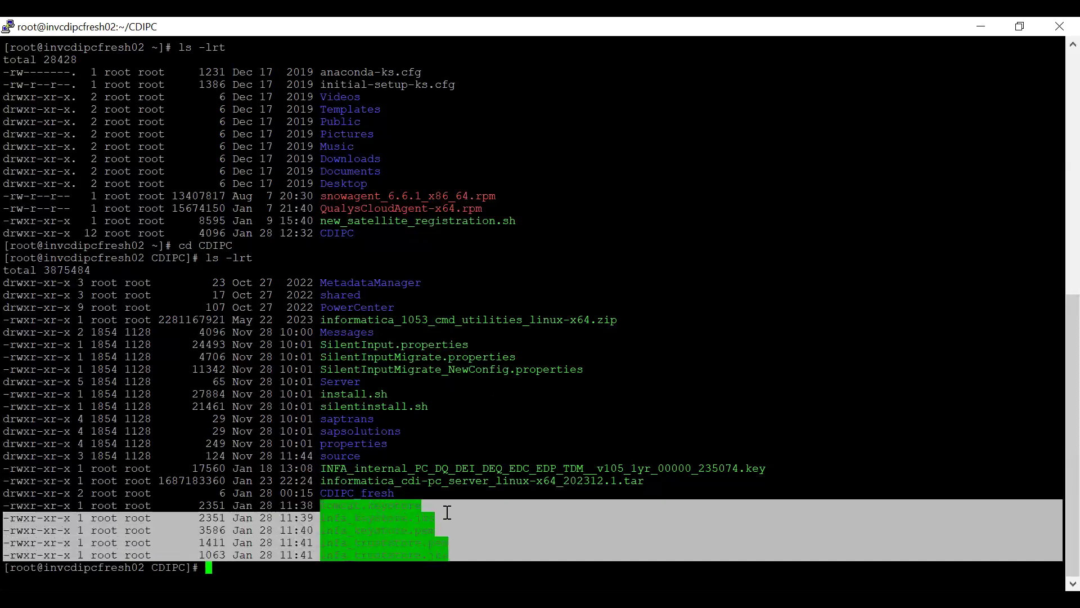
click(446, 547)
drag(322, 517, 455, 554)
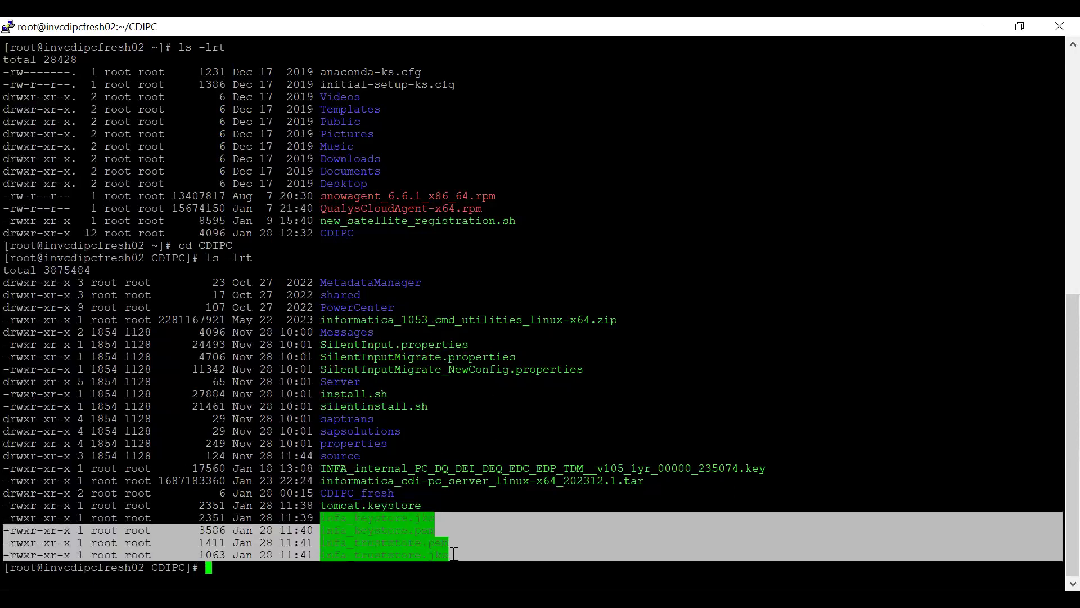
double_click(340, 505)
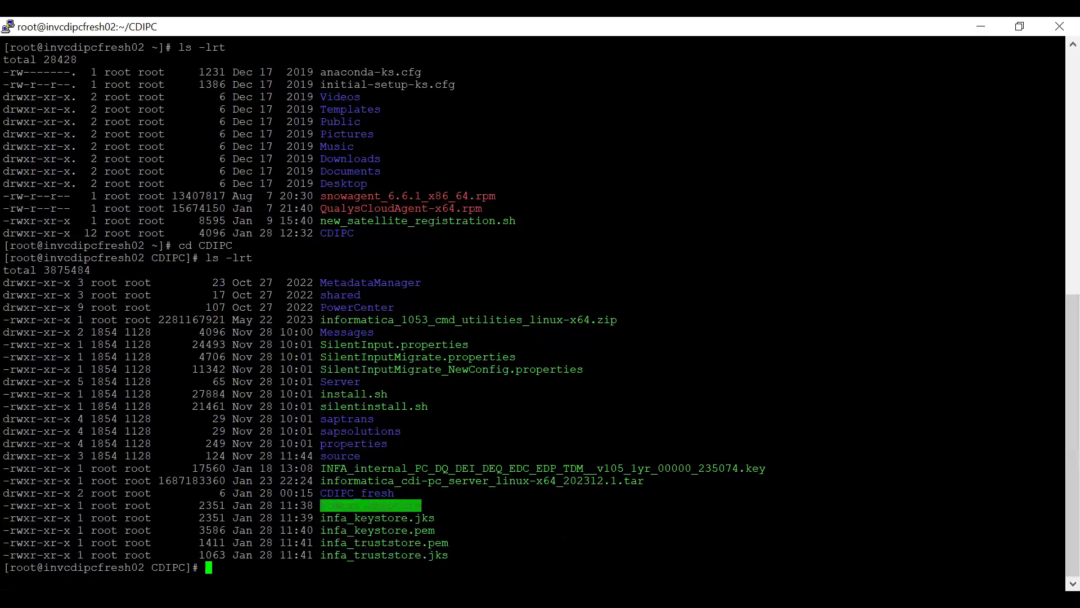
Run the install.sh script from the CDIPC directory
double_click(353, 394)
key(ctrl+c)
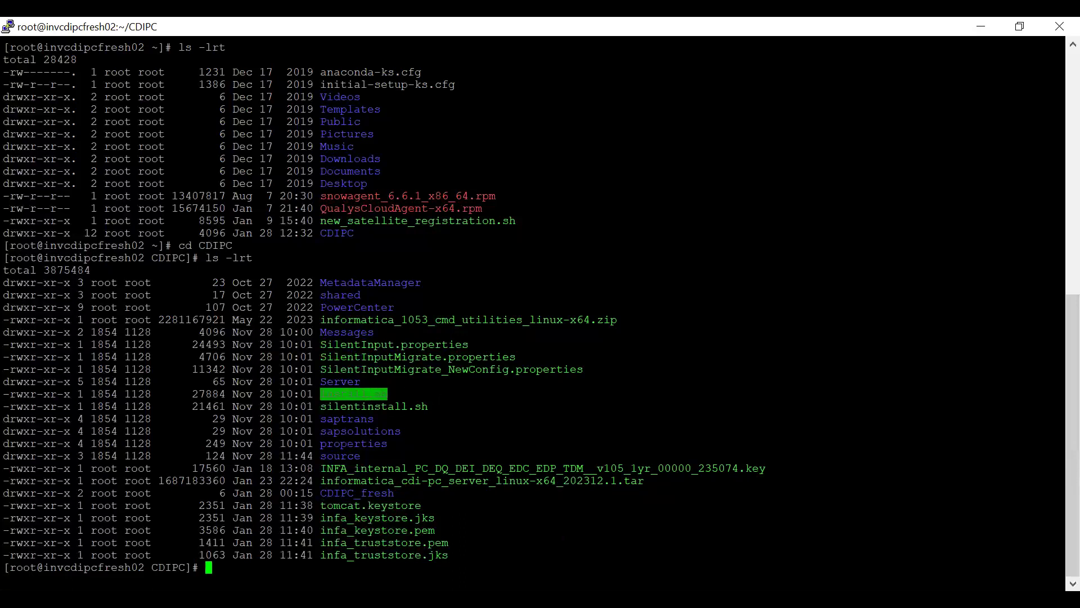
text(./)
right_click(439, 396)
key(Return)
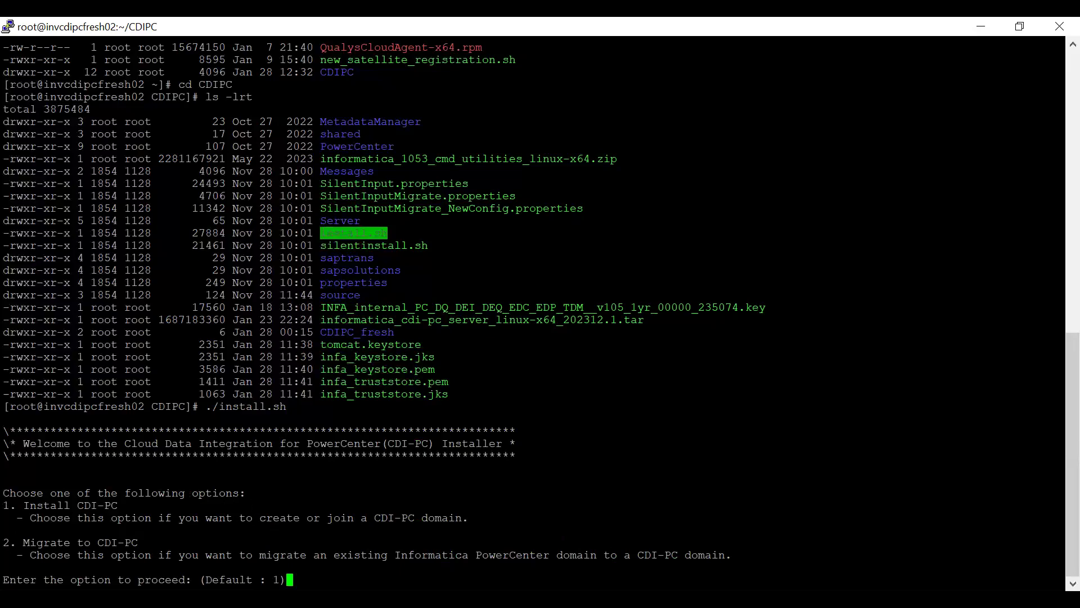
Choose Install CDI-PC and run the Pre-installation (i10Pi) System Check Tool
text(1)
key(Return)
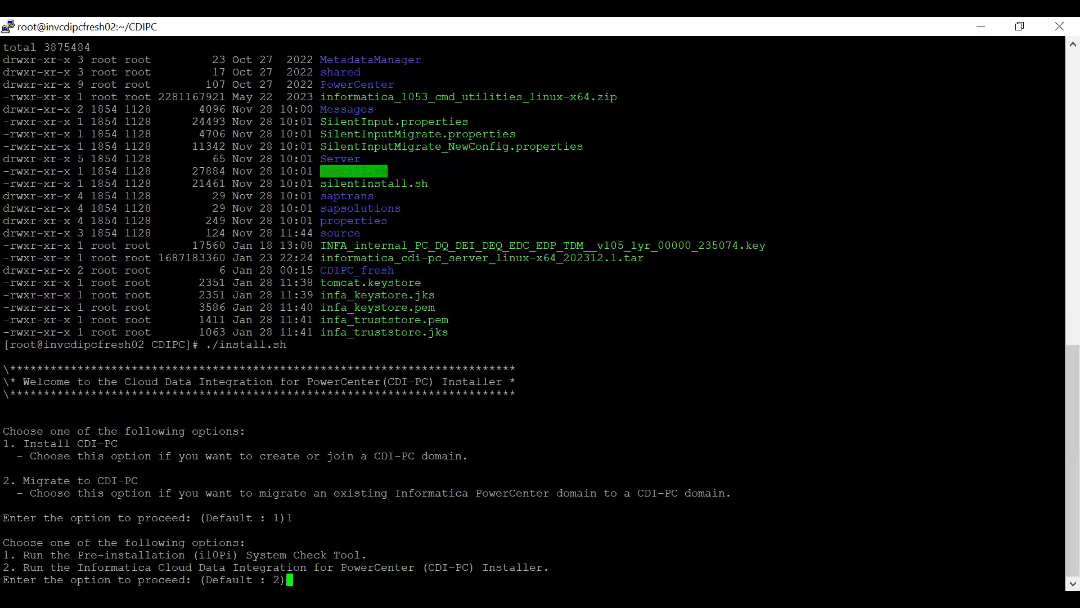
text(1)
key(Return)
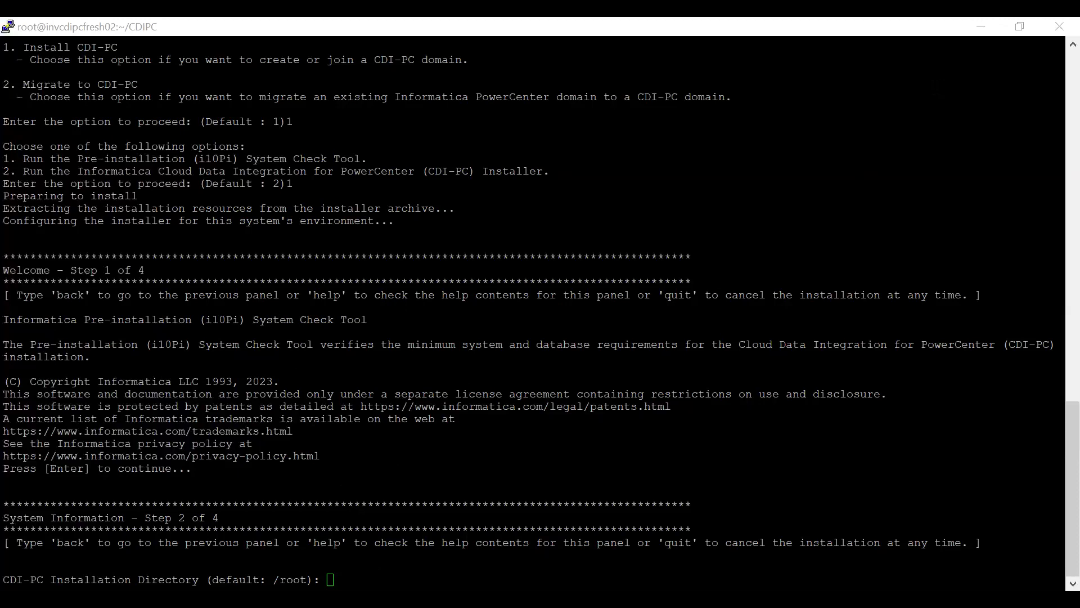
Set the system check's installation directory to /root/CDIPC/CDIPC_fresh and accept the default node port 6005
text(/root/CDIPC/CDIPC_fresh)
key(Return)
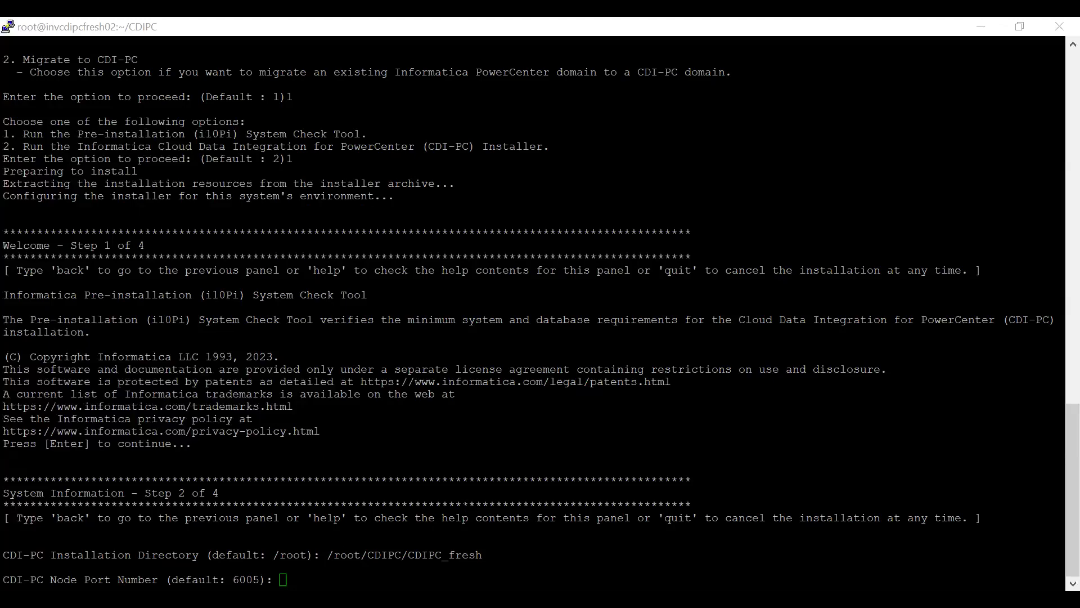
key(Return)
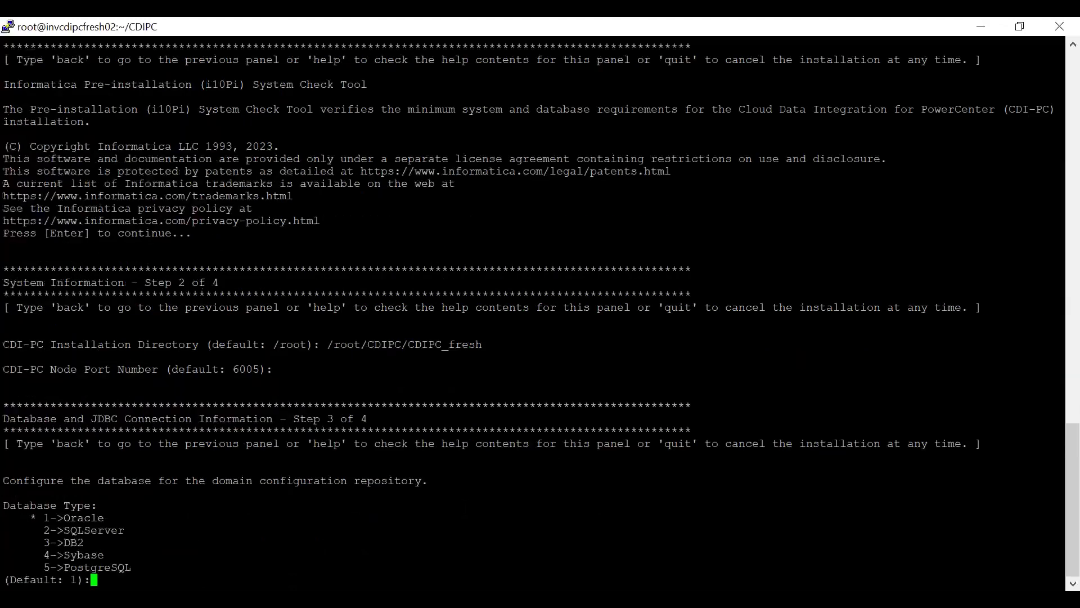
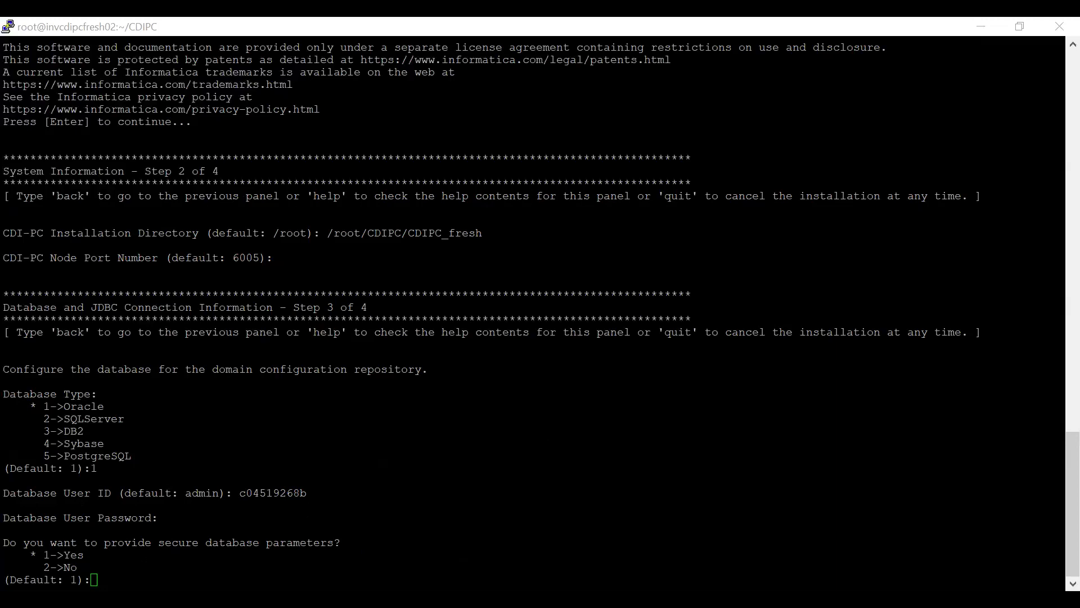
Decline secure database parameters and choose JDBC URL as the database connection method
text(2)
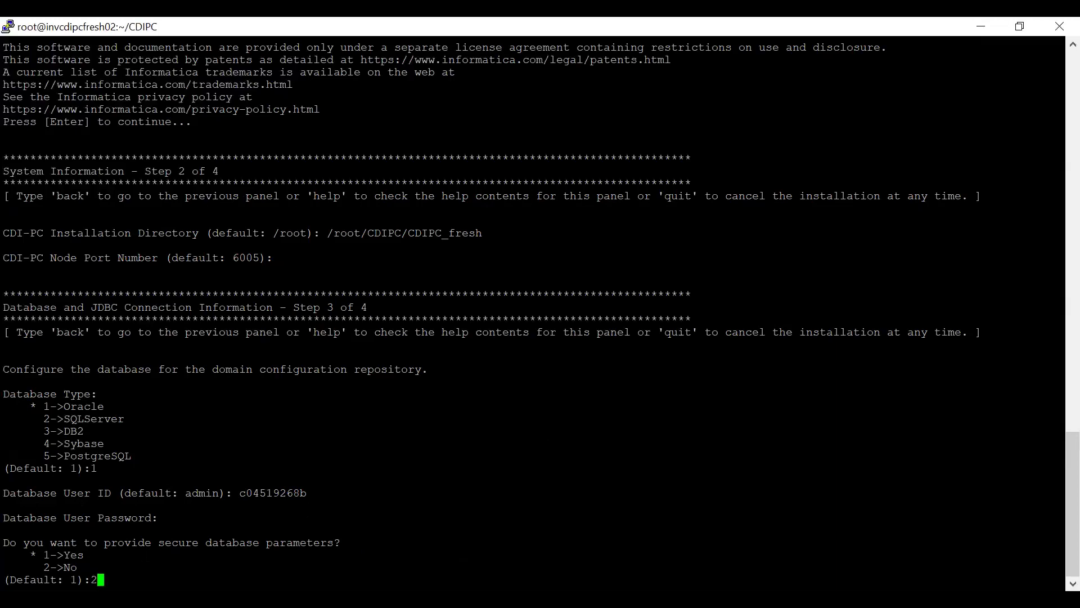
key(Return)
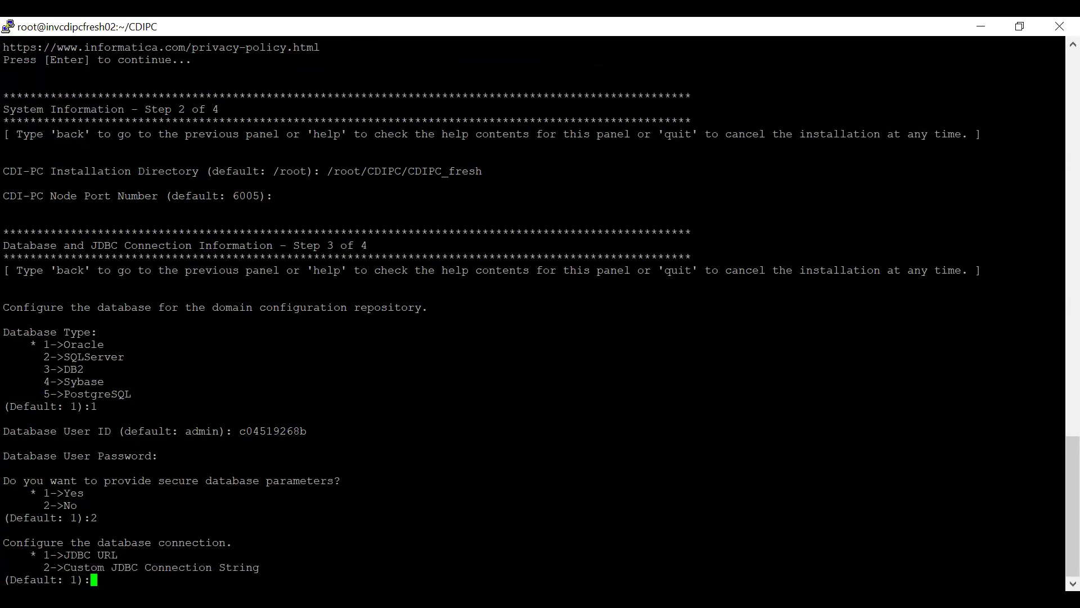
text(1)
key(Return)
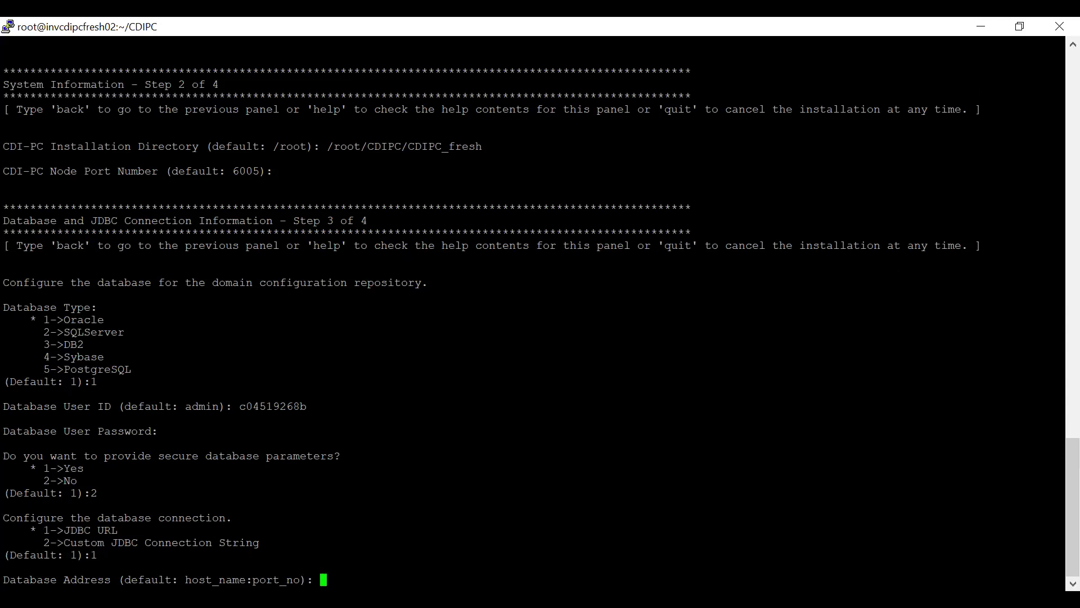
Set the database address to INGKDBORA19C:1521 and the database service name to PDB01
text(INGKDBORA19C:1521)
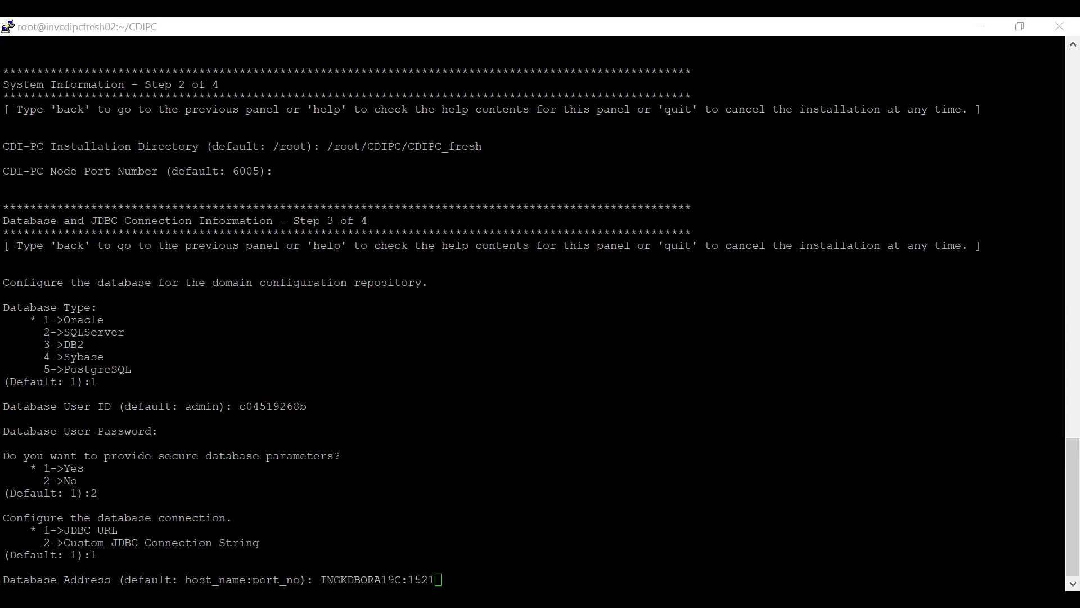
key(alt+Tab)
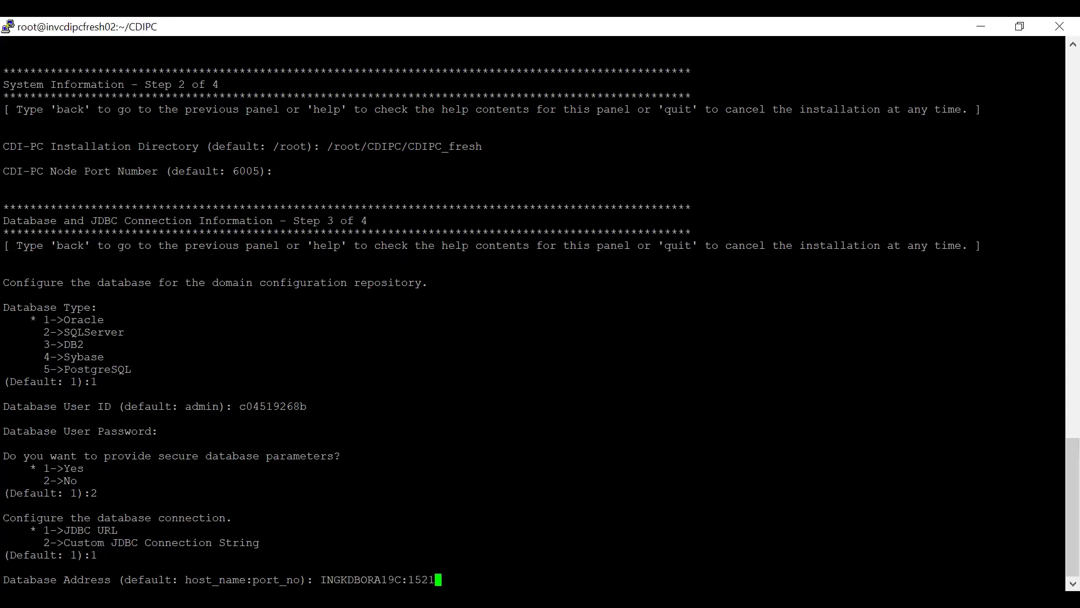
key(Return)
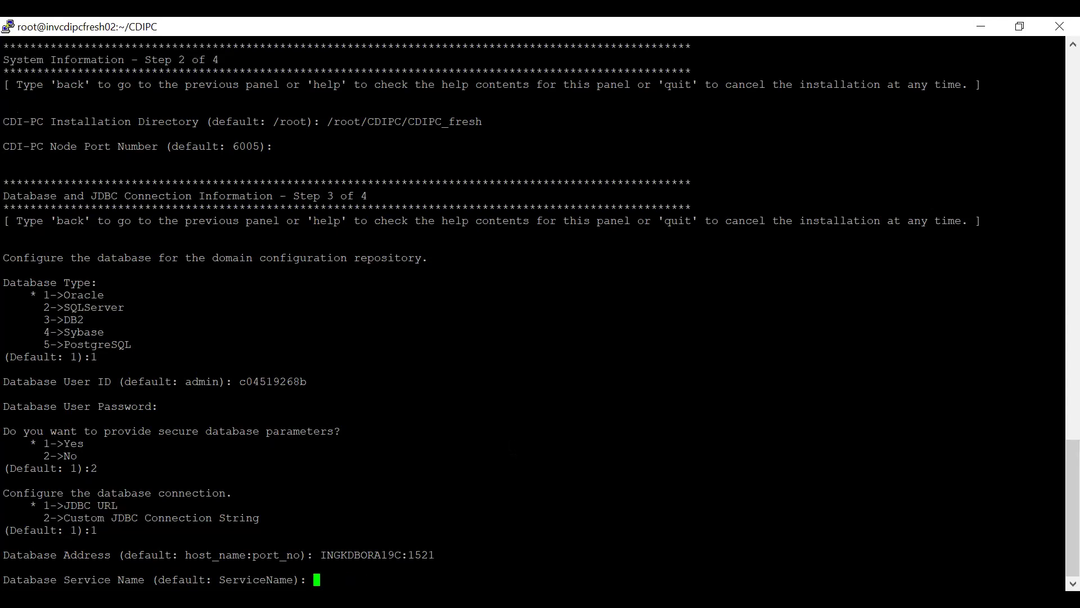
text(PDB01)
key(Return)
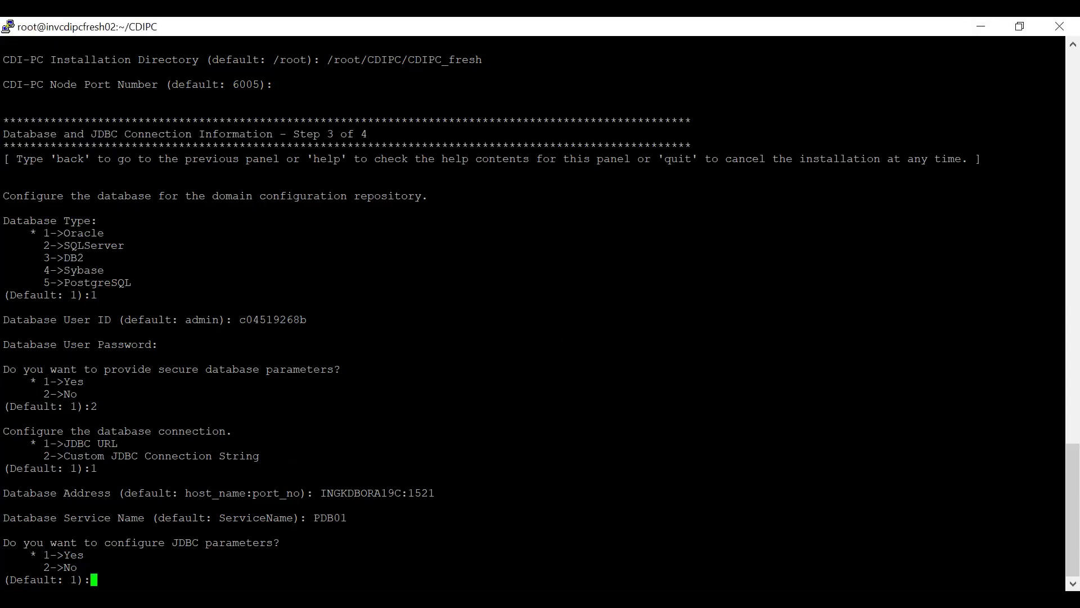
Decline configuring JDBC parameters, and quit the pre-installation system check while reviewing its results summary
text(2)
key(Return)
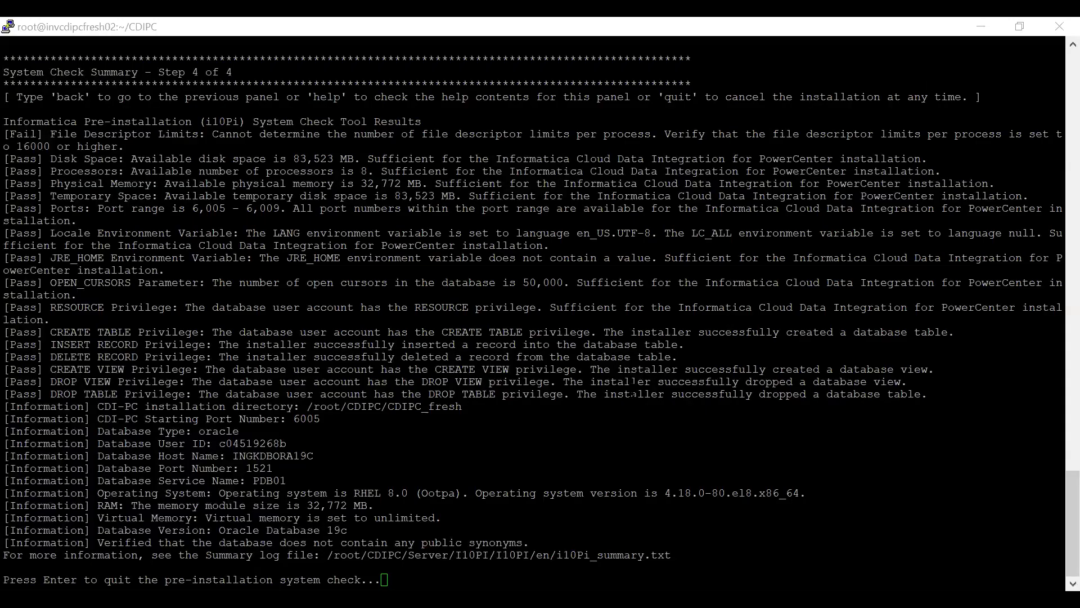
click(633, 388)
key(Return)
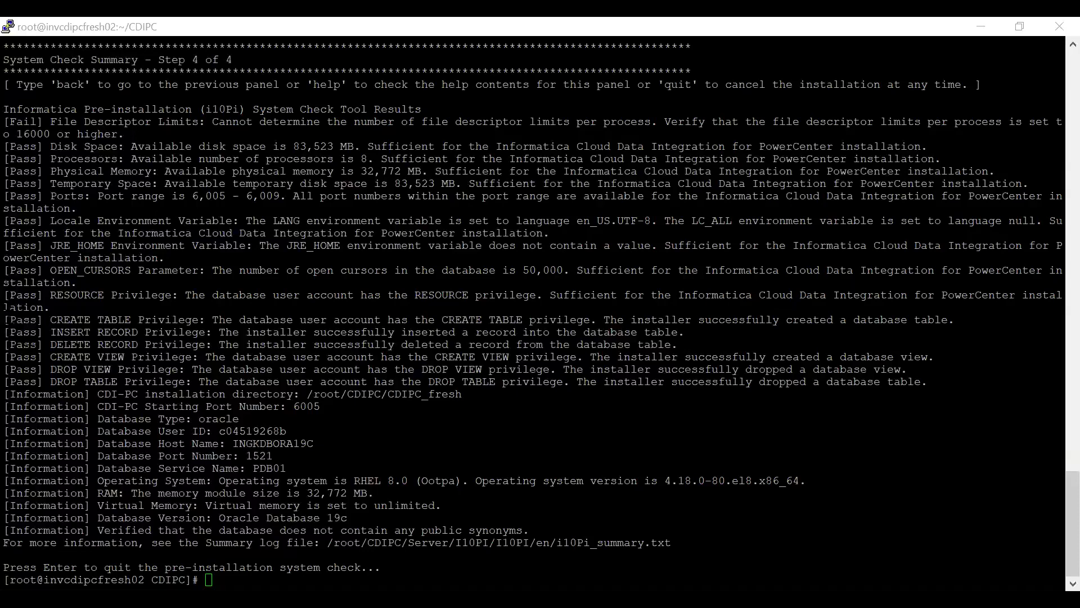
drag(7, 316, 407, 563)
click(407, 563)
List the CDIPC directory contents with ls -lrt and run install.sh again
text(ls -lrt)
key(Return)
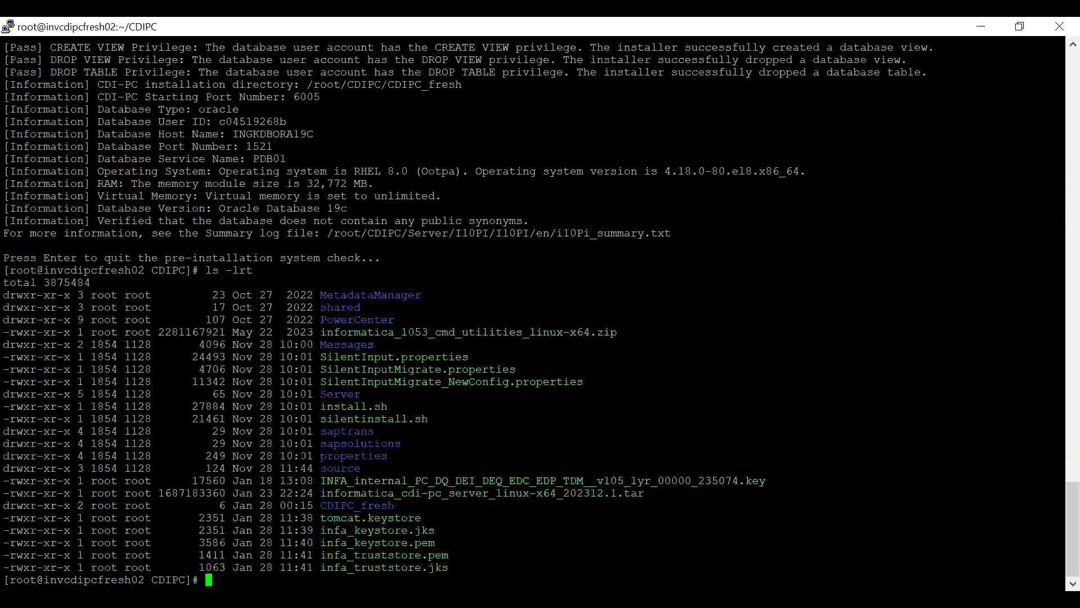
double_click(354, 407)
key(ctrl+c)
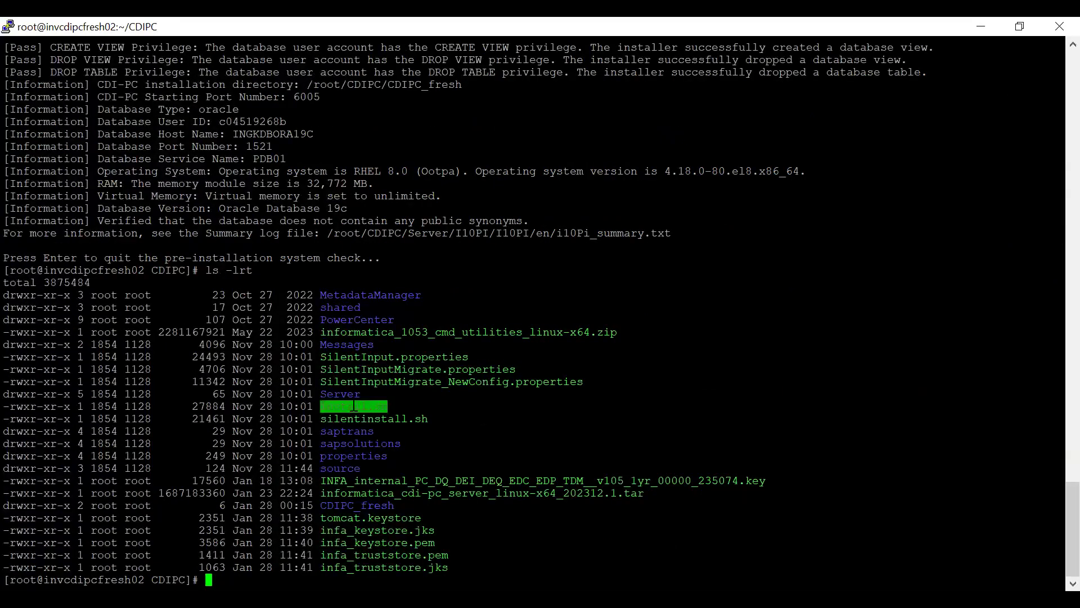
text(./)
right_click(353, 406)
key(Return)
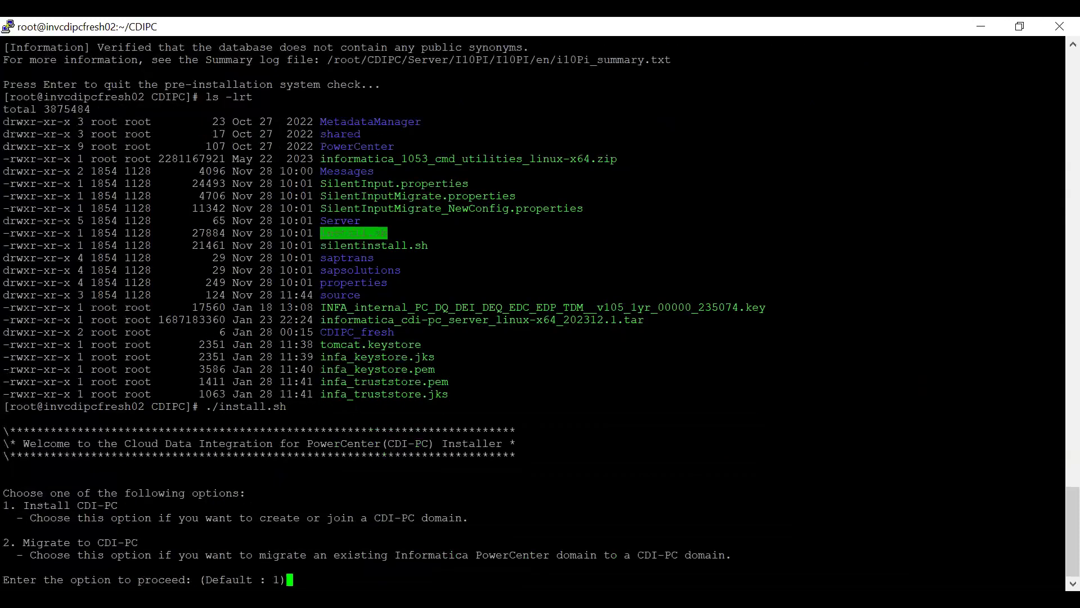
Choose Install CDI-PC and run the Informatica Cloud Data Integration for PowerCenter (CDI-PC) Installer
text(1)
key(Return)
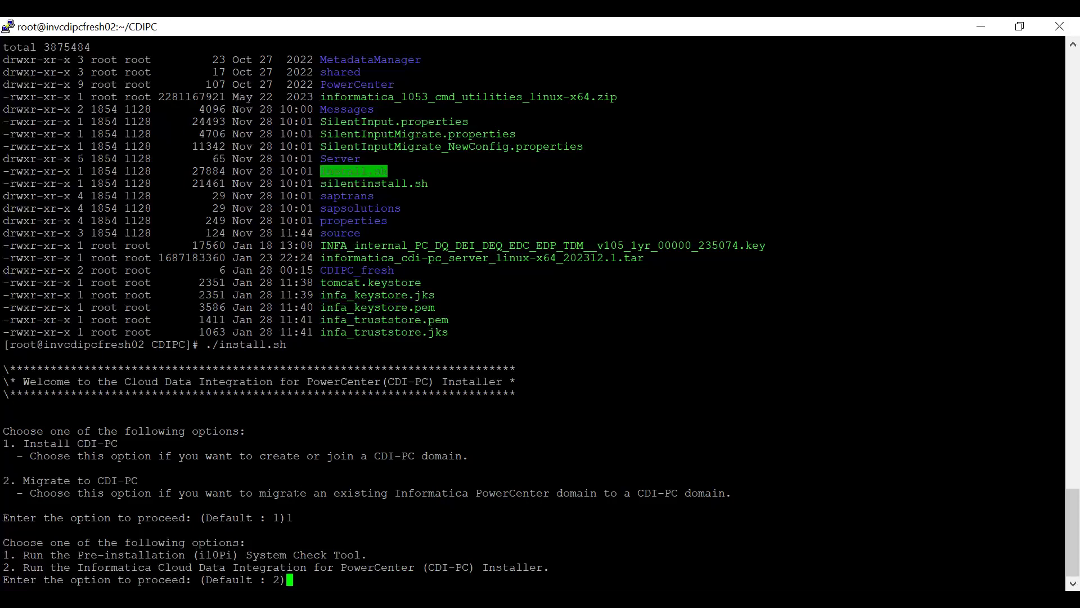
click(296, 494)
text(2)
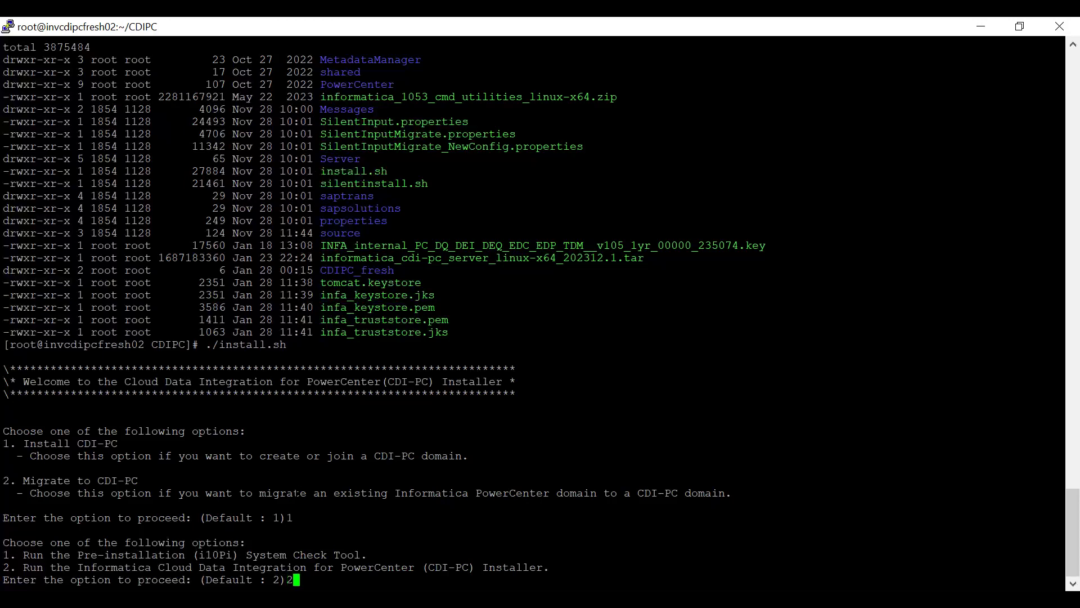
key(Return)
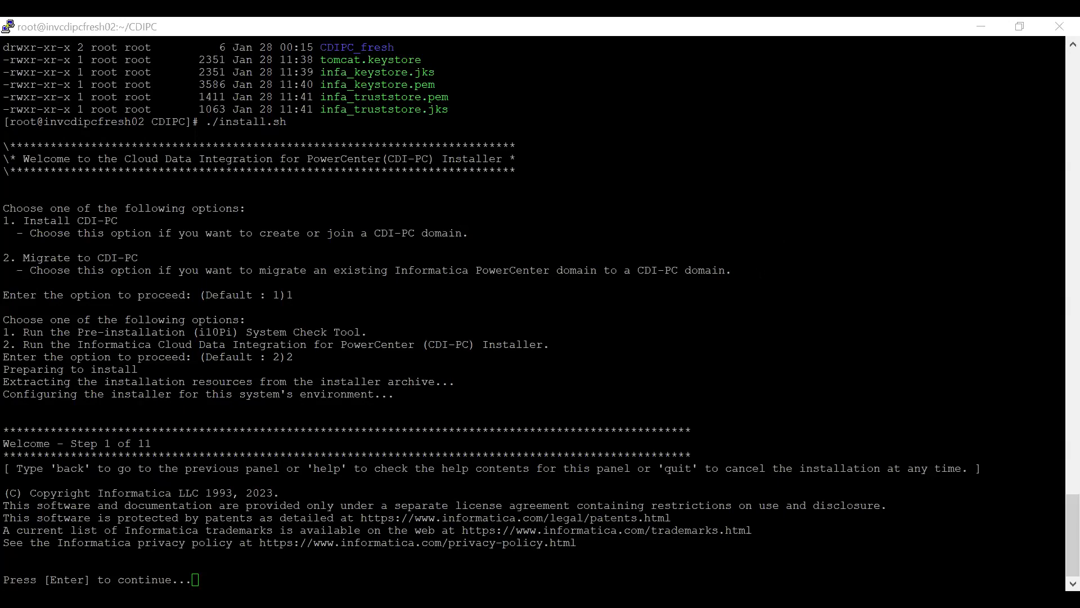
Continue past the Welcome page, review the pre-installation tasks, and proceed to the License and Installation Directory page
key(alt+Tab)
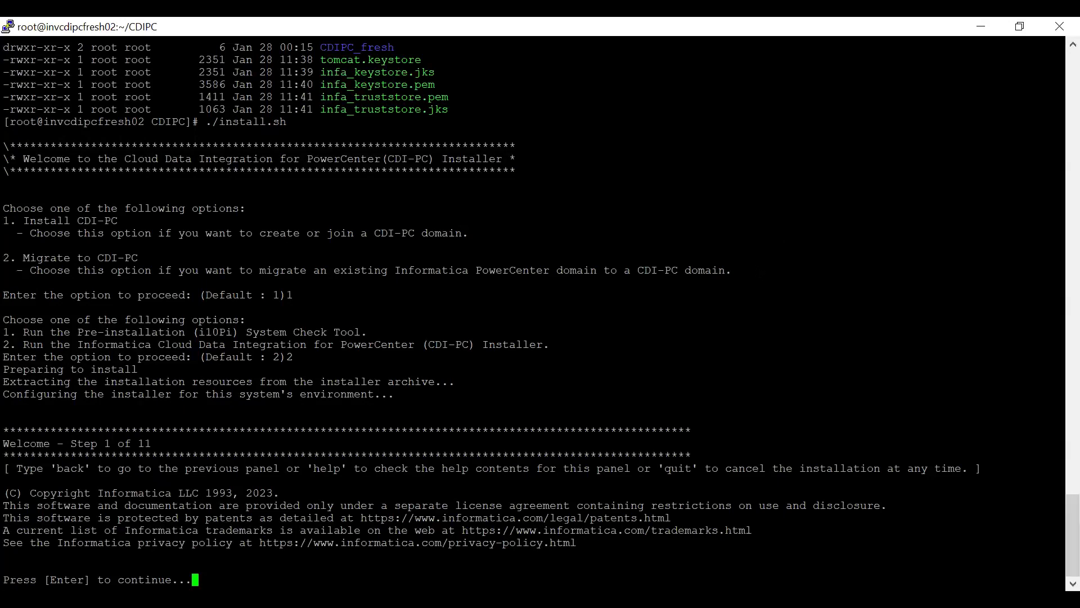
key(Return)
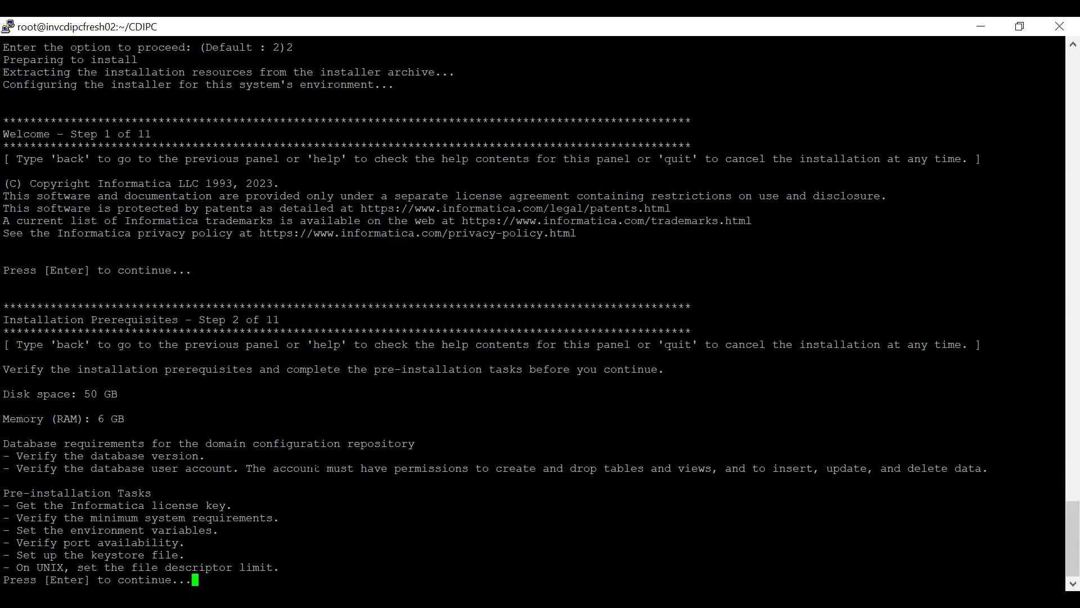
drag(3, 493, 250, 569)
click(251, 570)
key(Return)
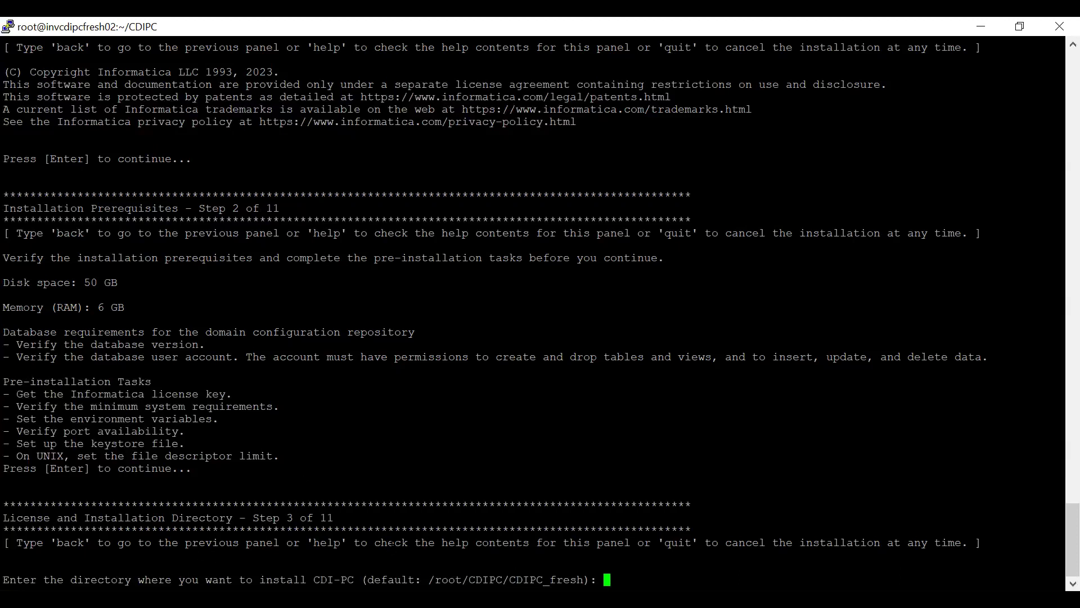
Set the CDI-PC installation directory to /root/CDIPC/CDIPC_fresh and enter the path to the license key file in /root/CDIPC
double_click(497, 579)
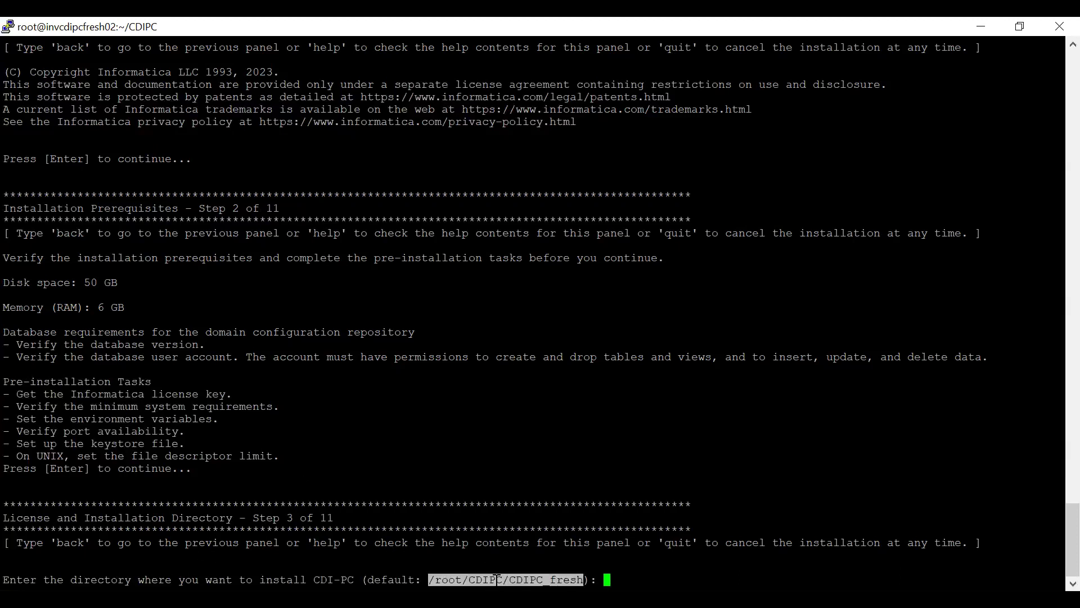
right_click(498, 580)
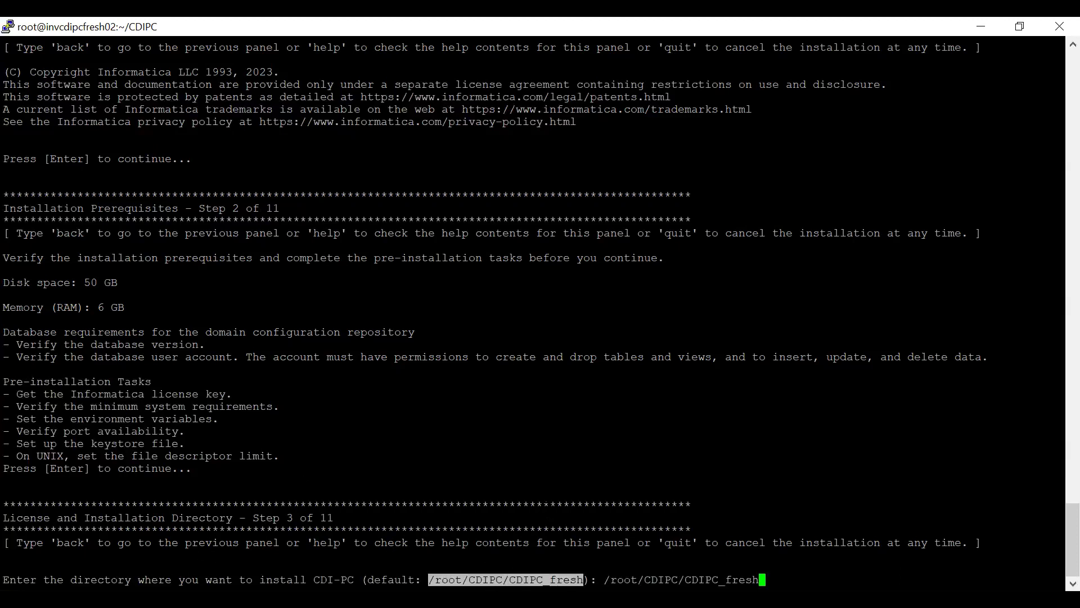
key(Return)
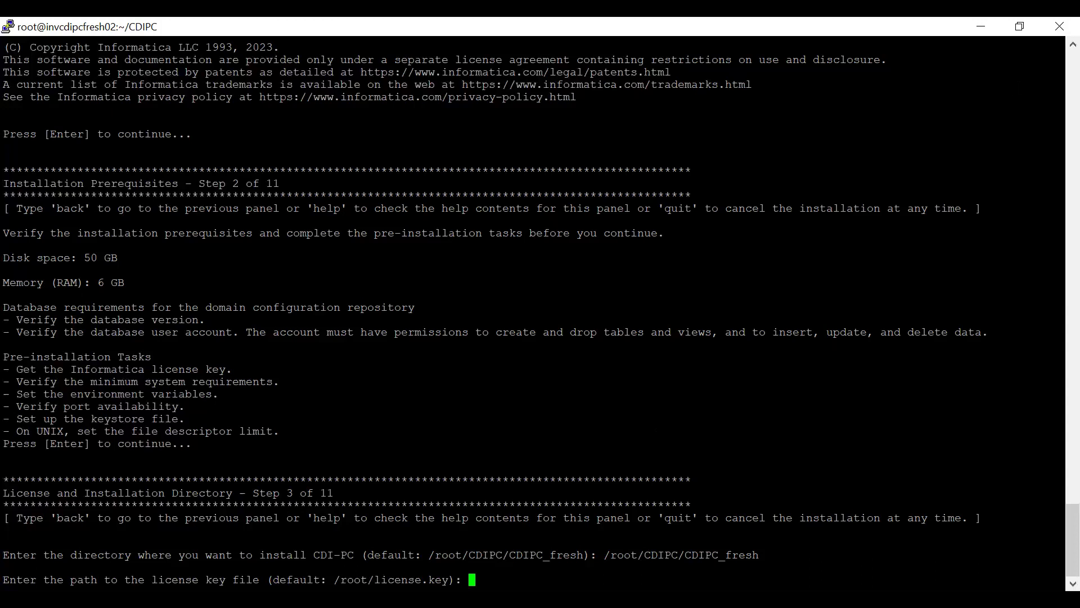
key(shift+Insert)
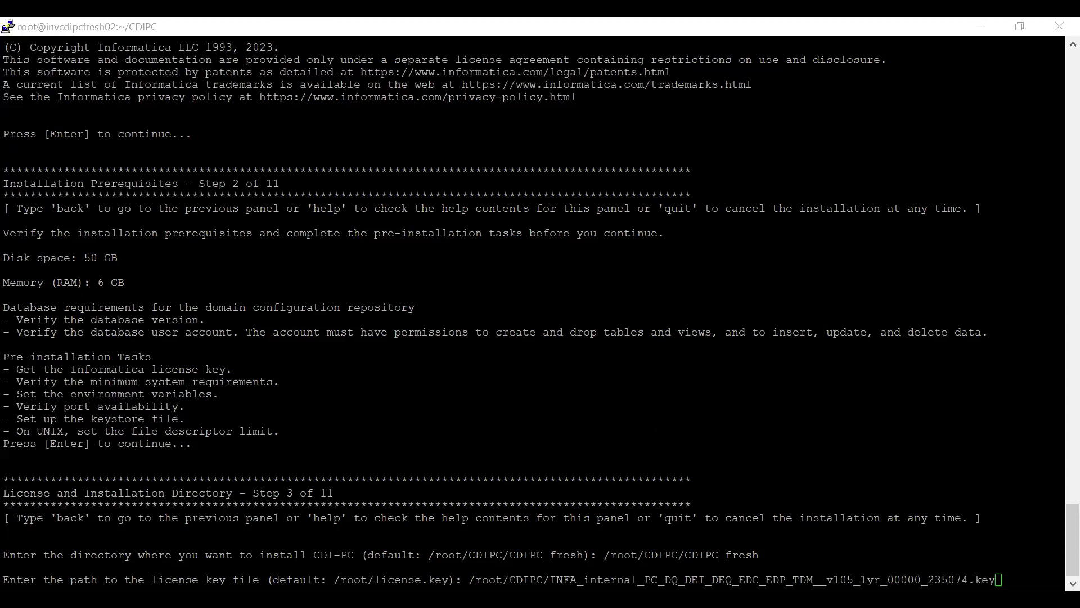
key(alt+Tab)
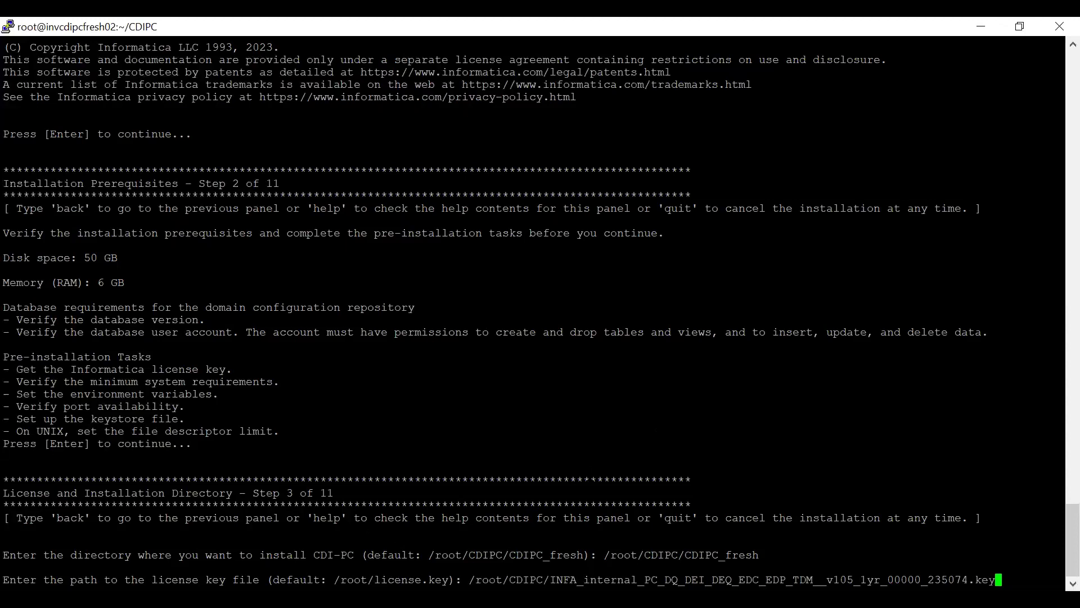
key(Return)
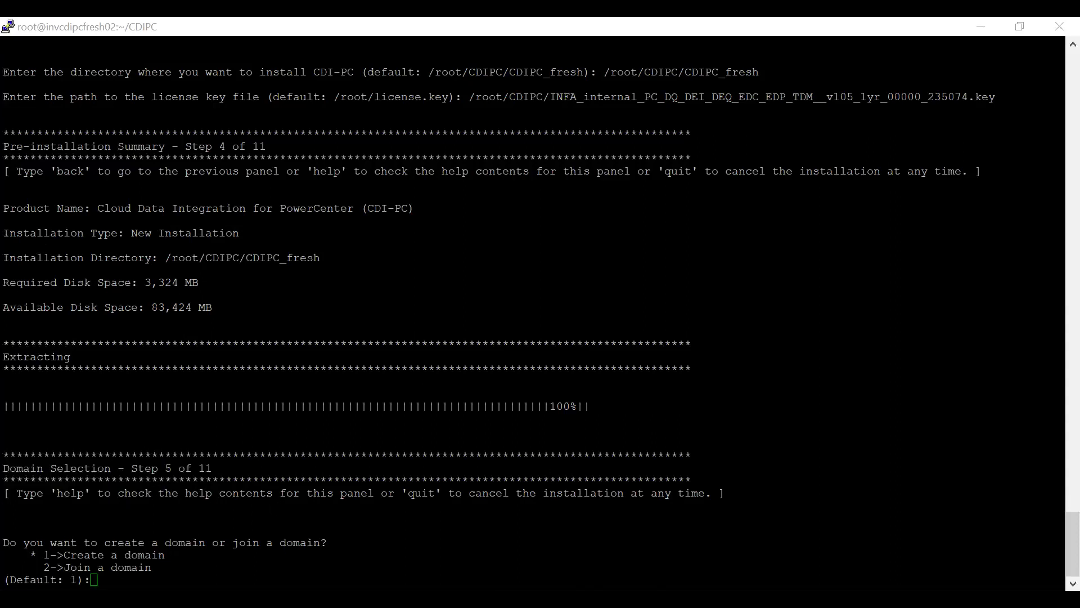
Choose Create a domain and accept the default Administrator Tool HTTPS port 8443
text(1)
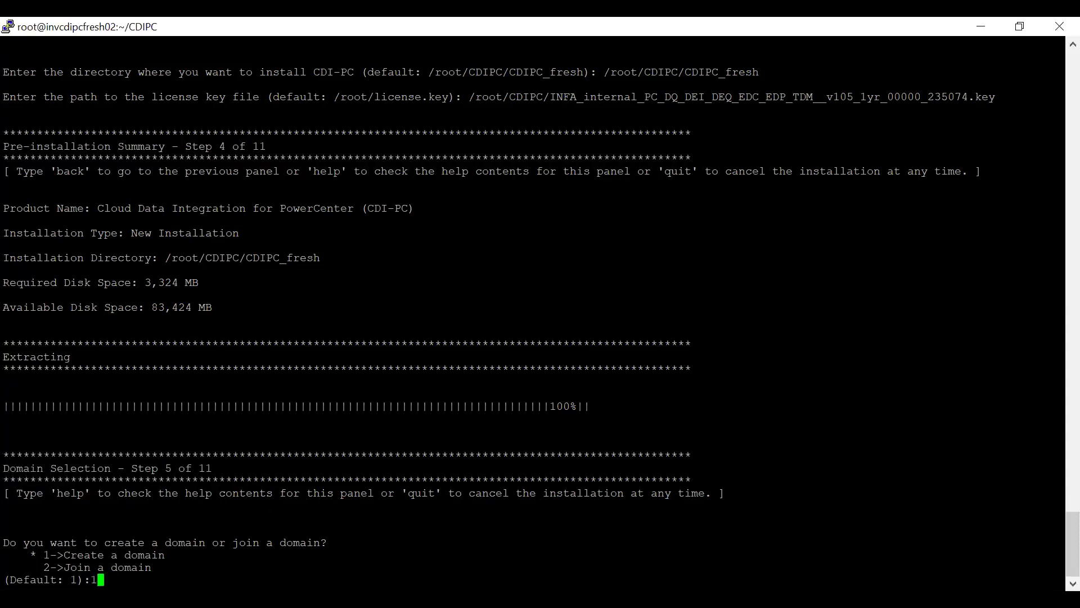
key(Return)
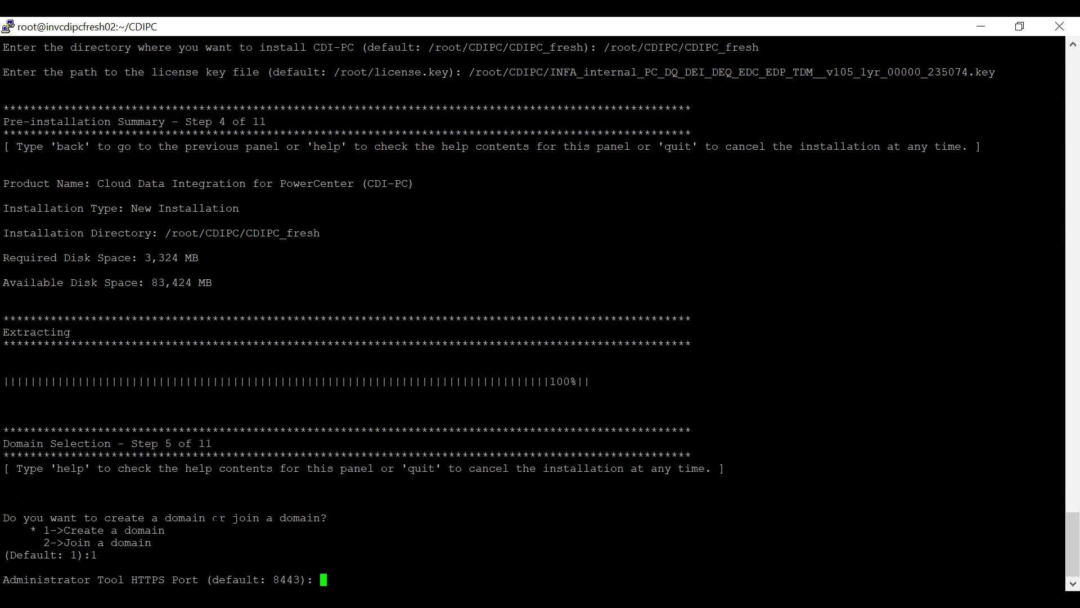
key(Return)
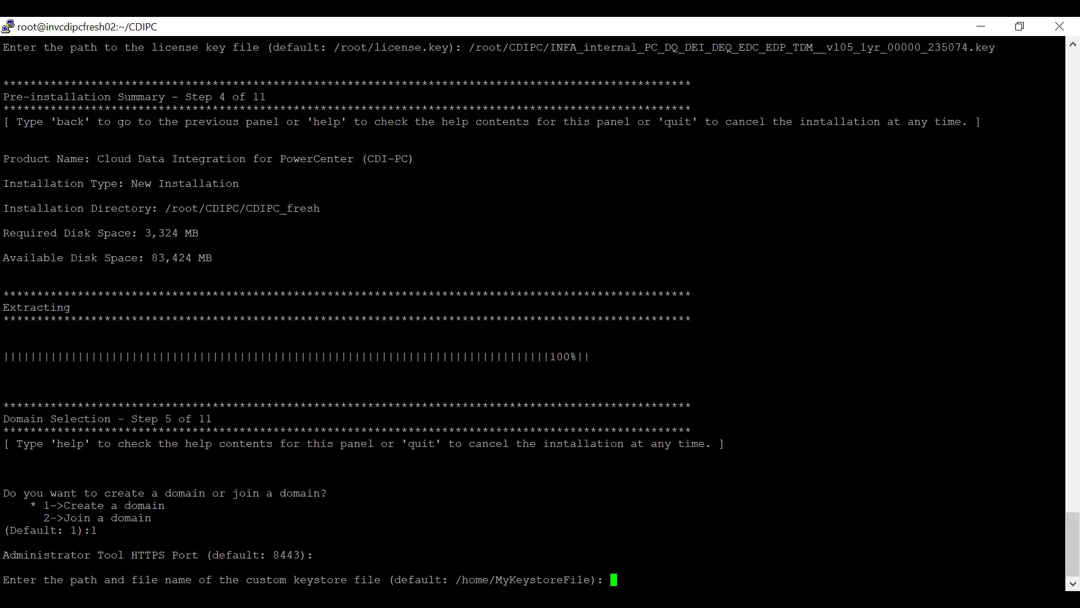
Use /root/CDIPC/tomcat.keystore as the custom keystore file, enter the keystore password, and decline SAML authentication
text(/root/CDIPC/tomcat.keystore)
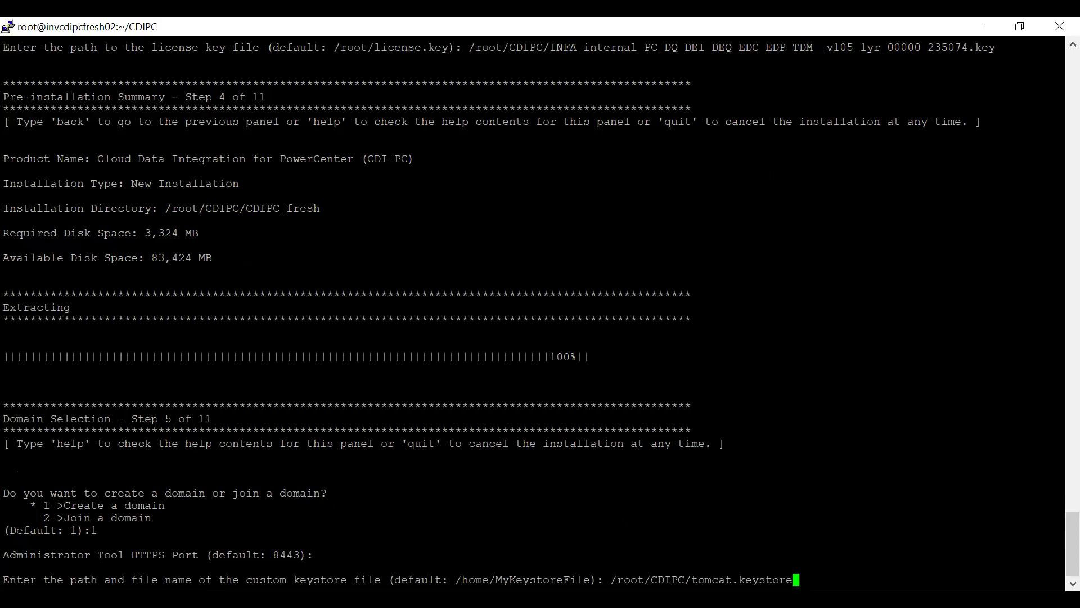
key(Return)
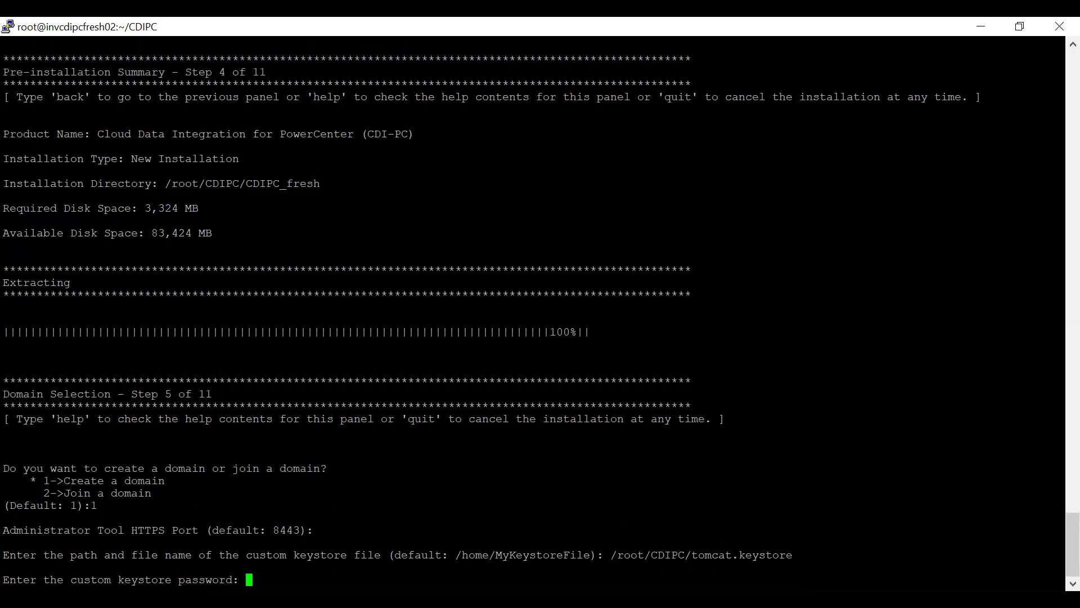
key(Return)
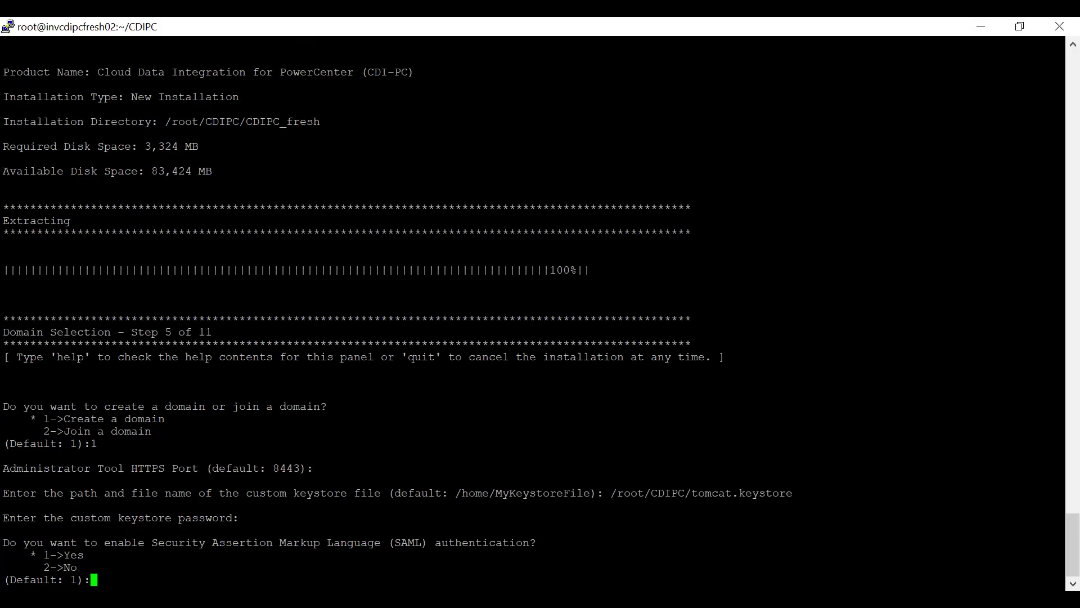
text(2)
key(Return)
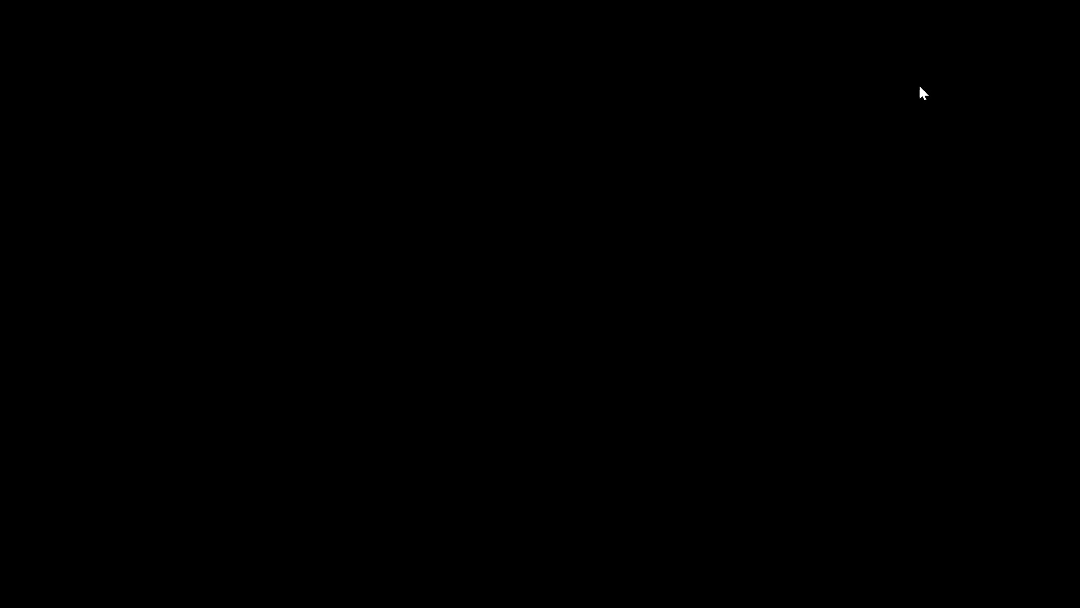
Set the custom keystore and truststore file directories to /root/CDIPC, entering the keystore password and truststore password
text(/root/CDIPC)
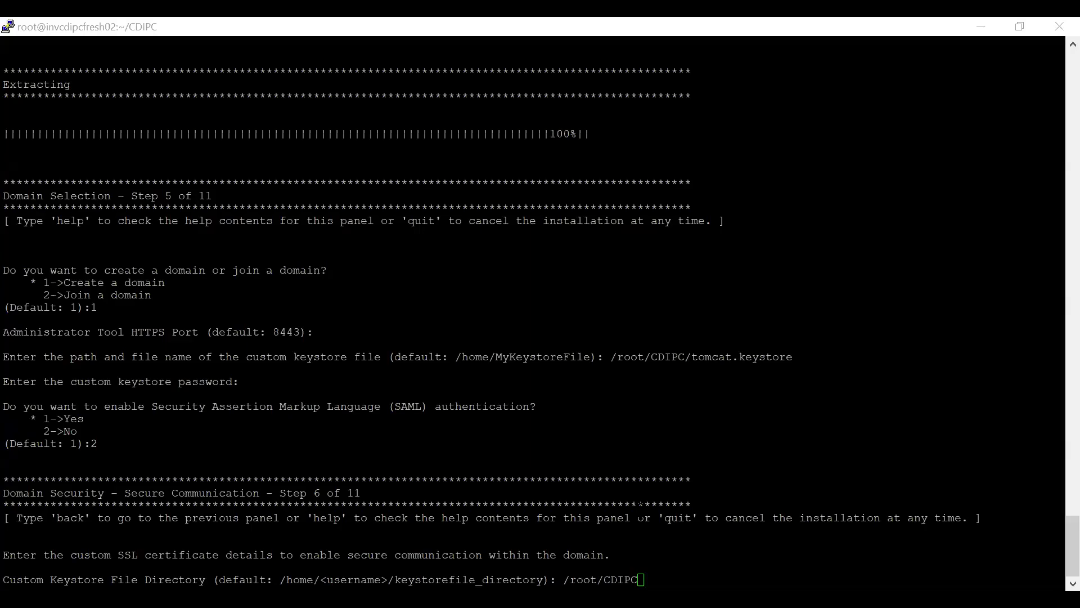
click(640, 511)
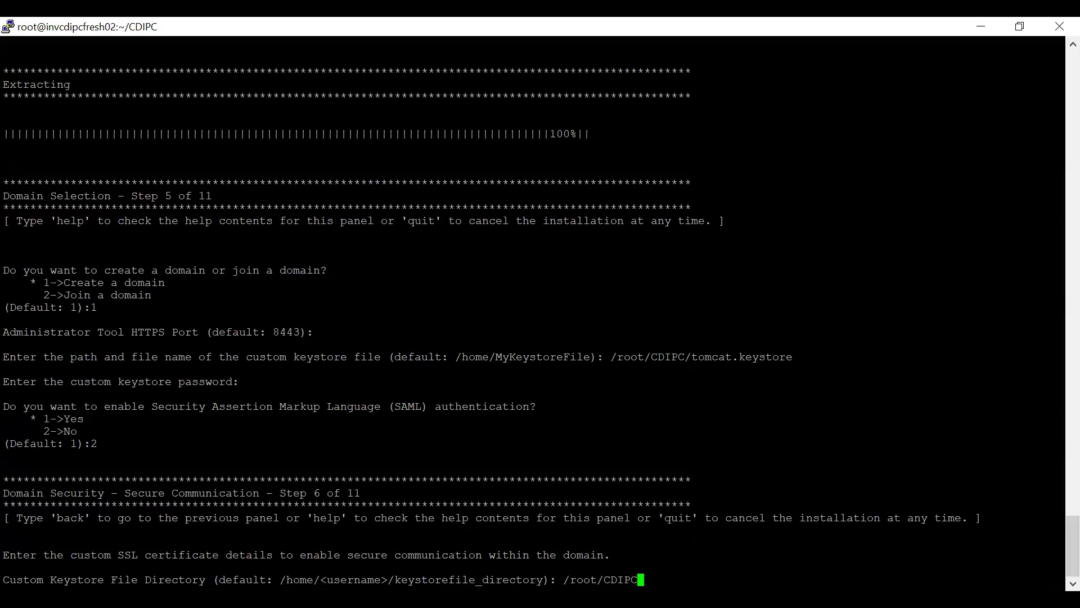
key(Return)
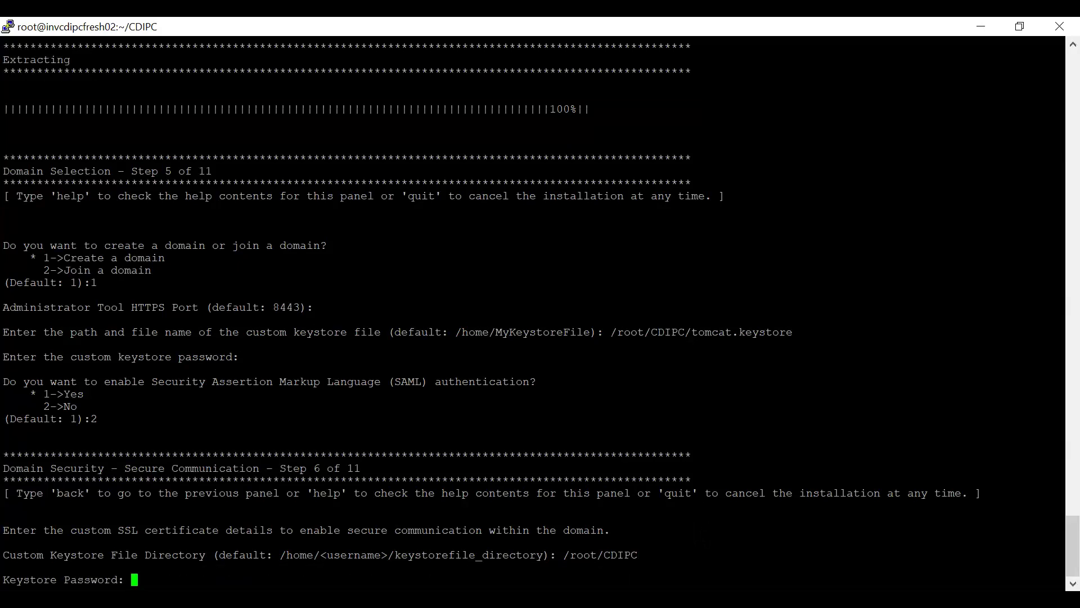
key(Return)
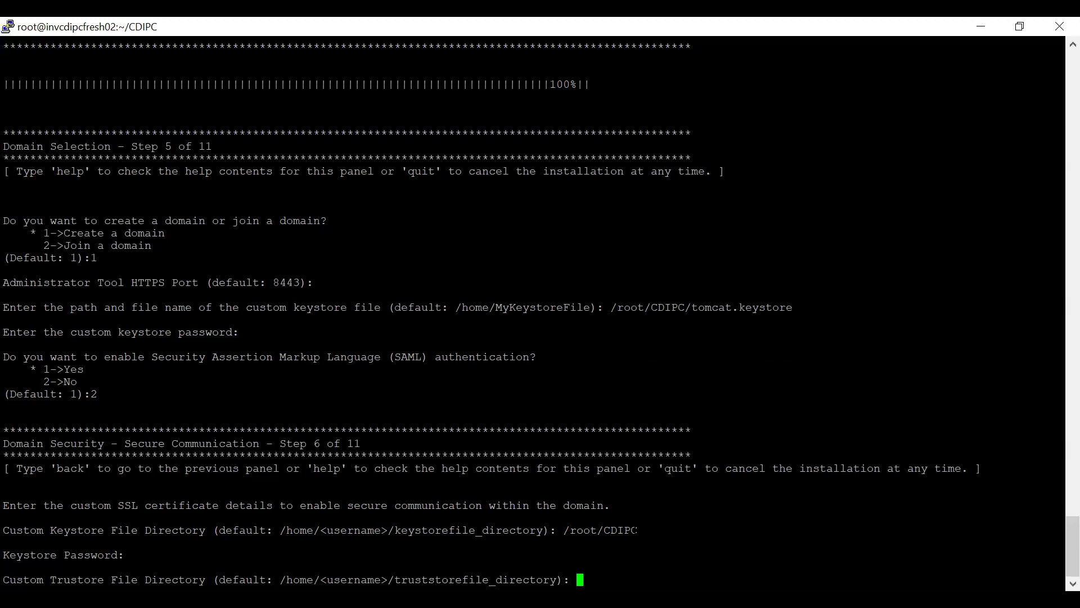
double_click(610, 530)
right_click(611, 529)
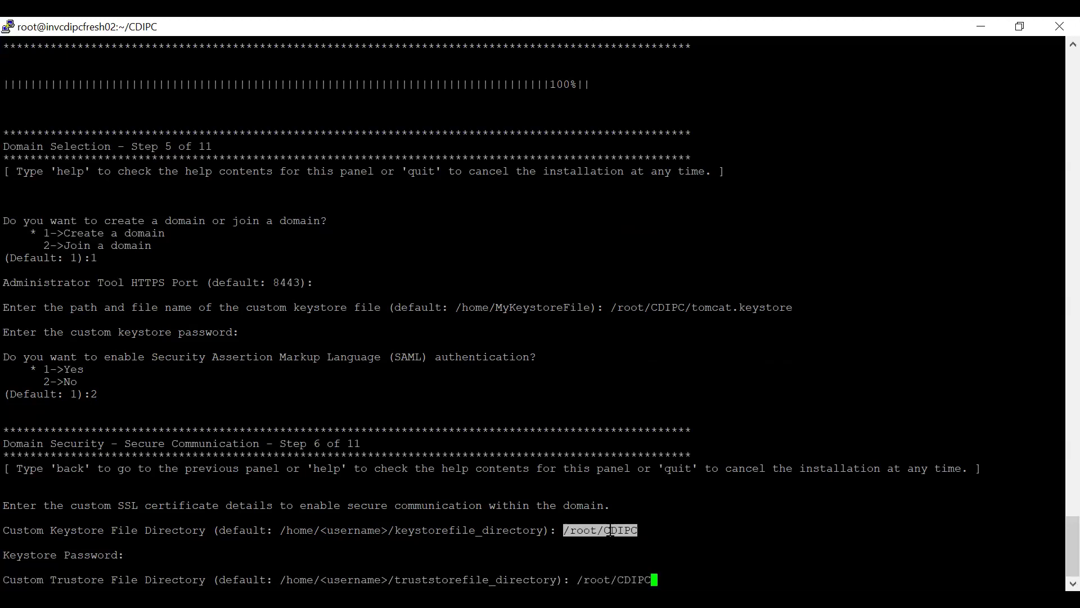
key(Return)
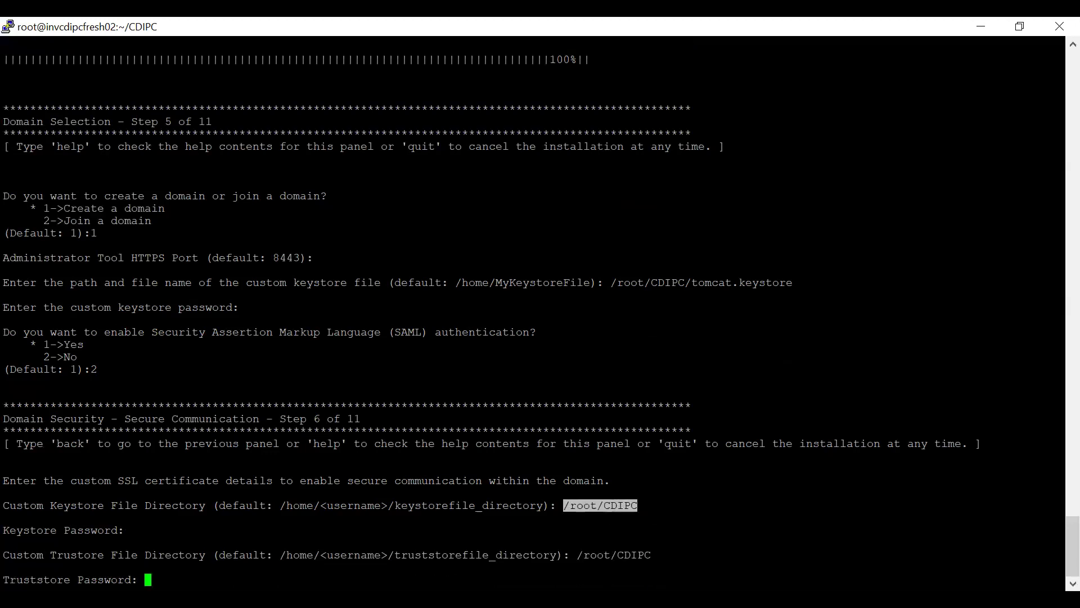
key(Return)
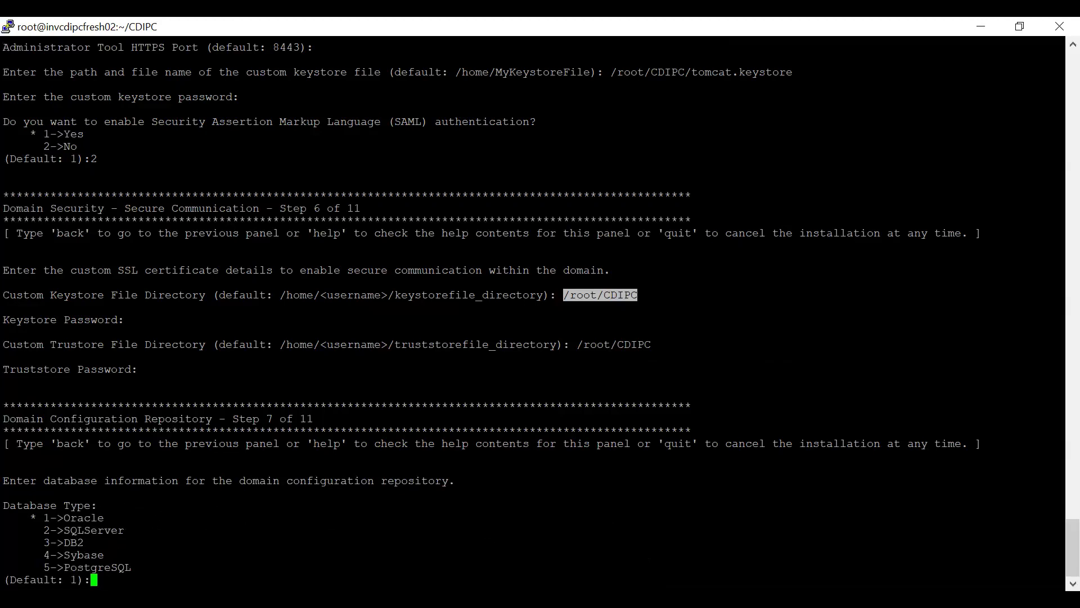
Choose Oracle for the domain configuration repository, accept the default database user ID, enter the database user password, and decline secure database parameters
text(1)
key(Return)
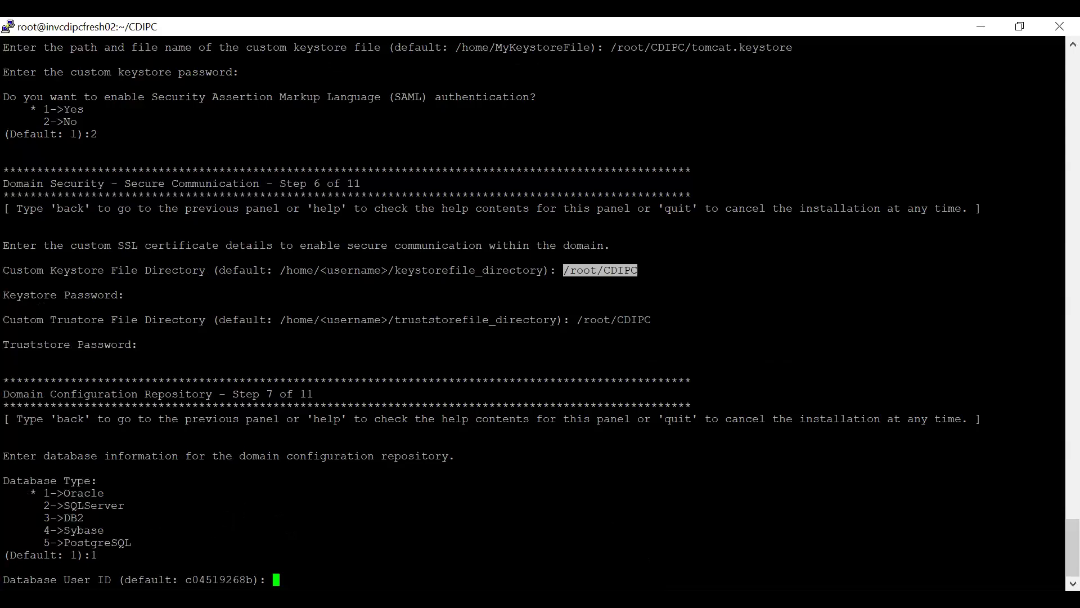
key(Return)
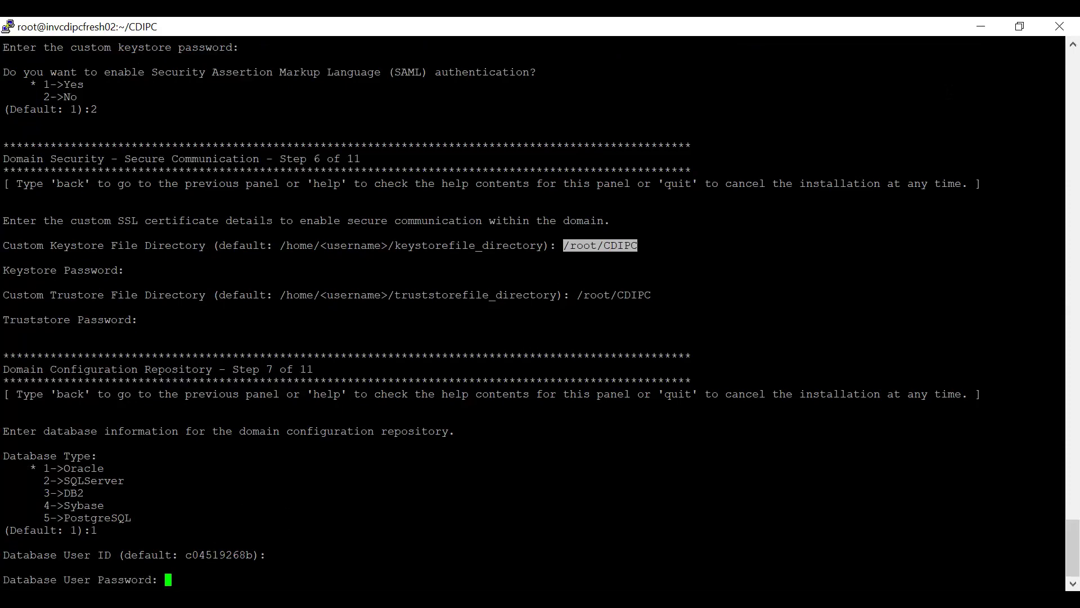
key(Return)
key(alt+Tab)
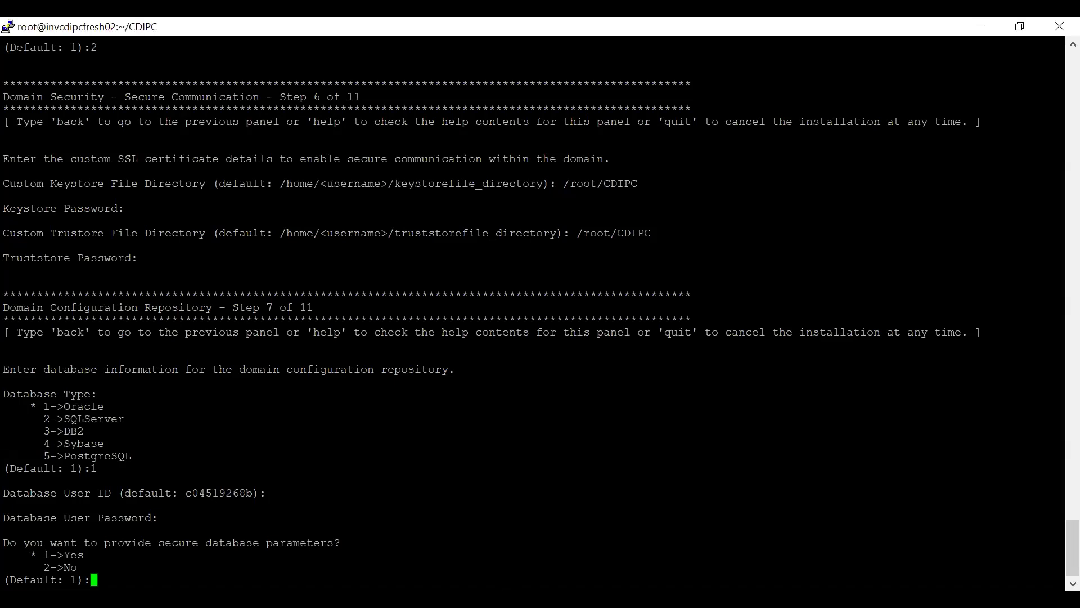
text(2)
key(Return)
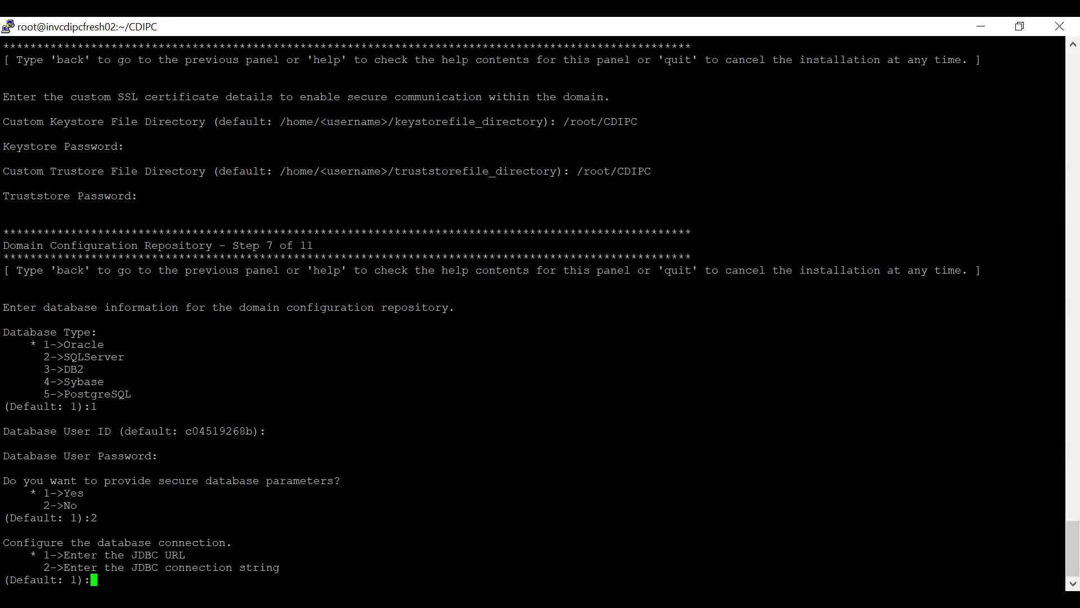
Configure the database connection by JDBC URL with default address INGKDBORA19C:1521 and service name PDB01, and decline configuring JDBC parameters
text(1)
key(Return)
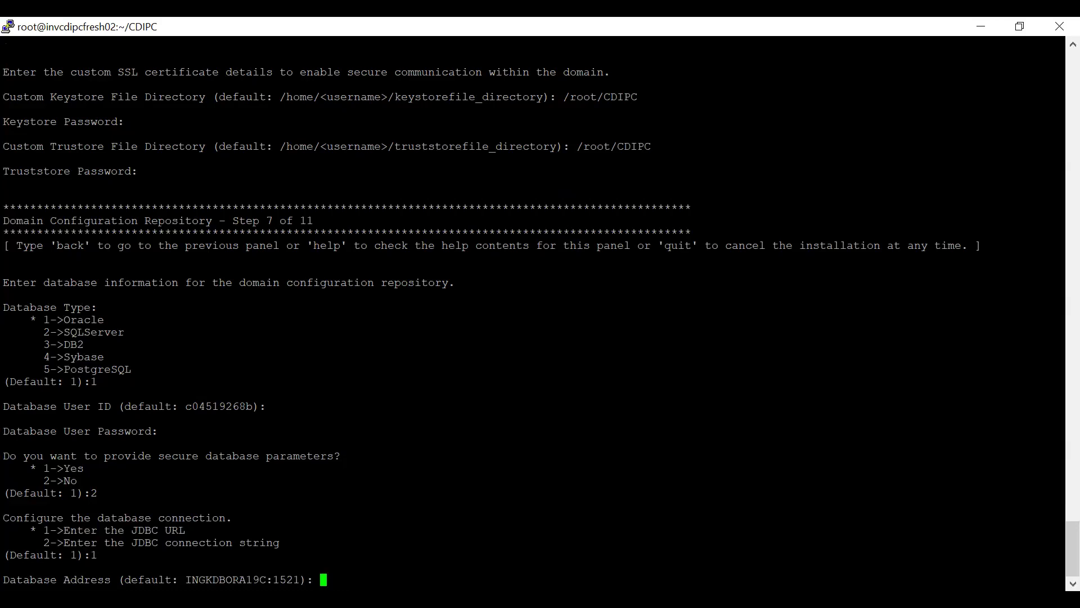
key(Return)
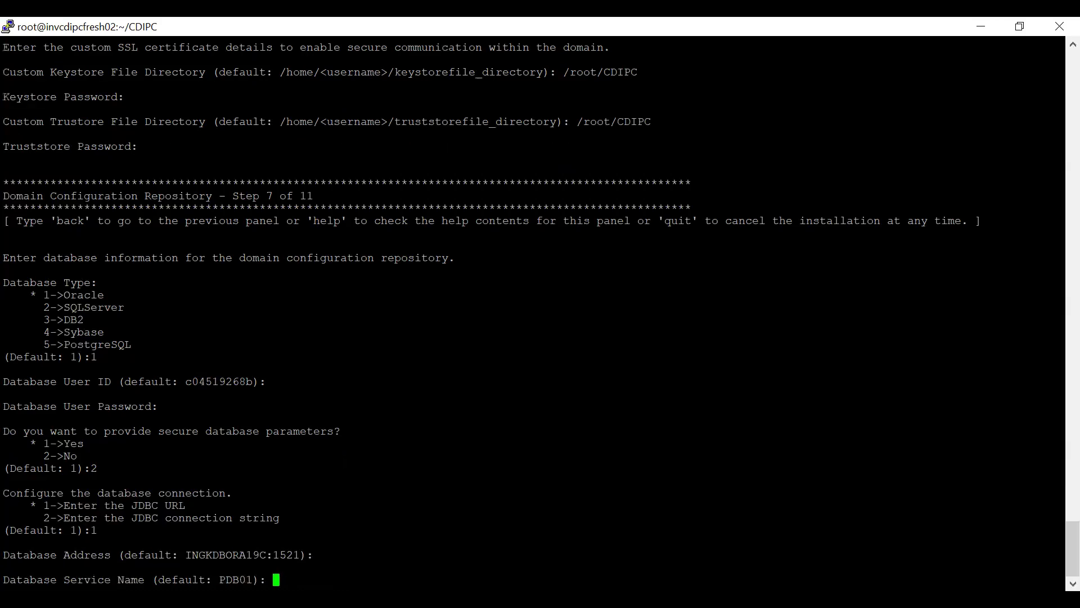
key(Return)
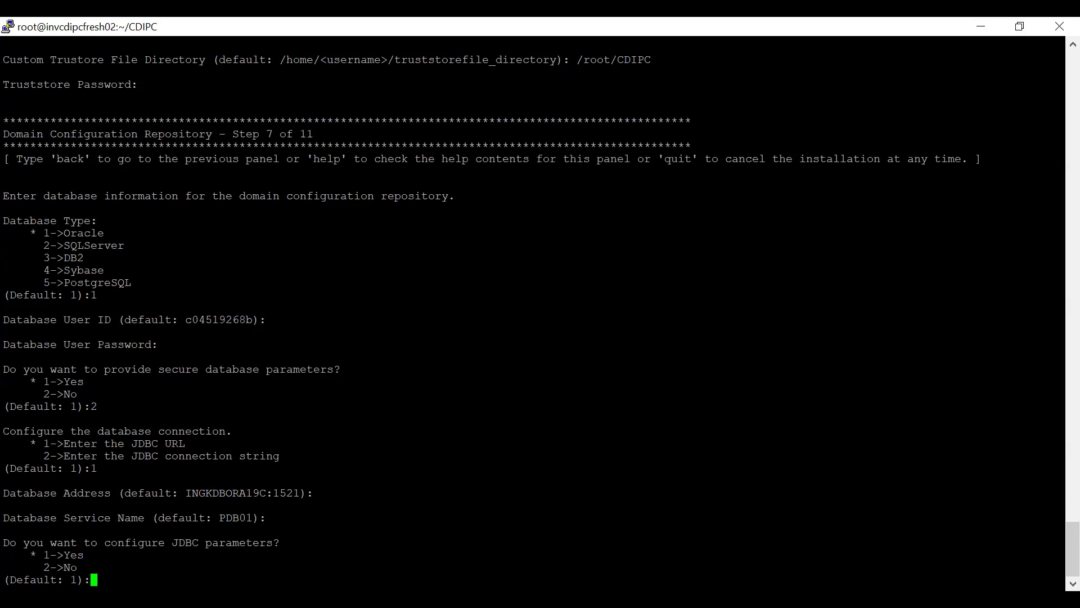
text(2)
key(Return)
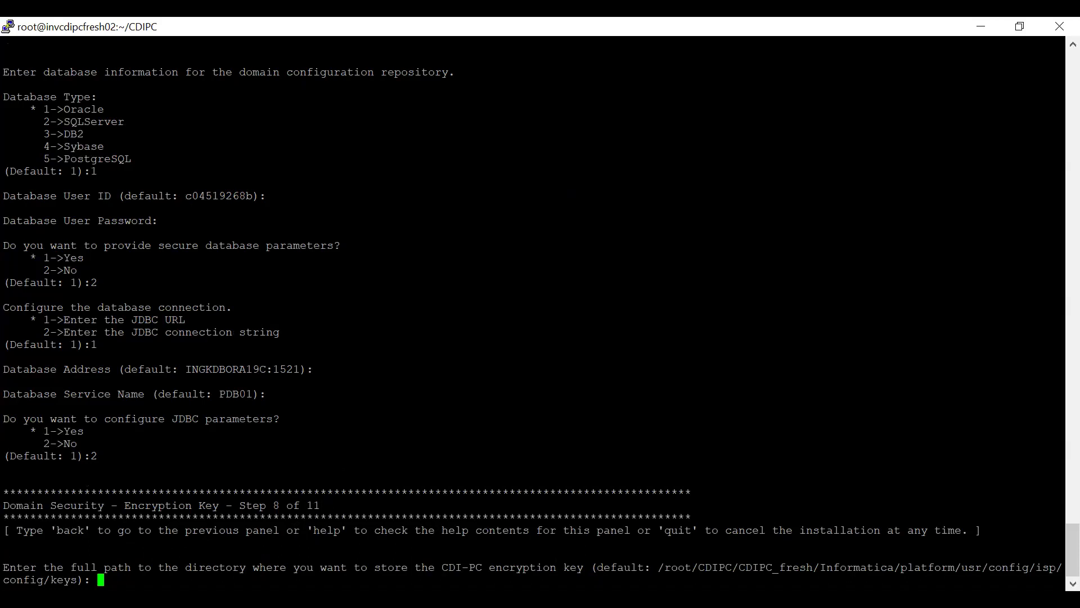
Accept the default encryption key directory, confirm manually backing up the generated site key, and continue to Domain and Node Configuration
drag(699, 567, 813, 567)
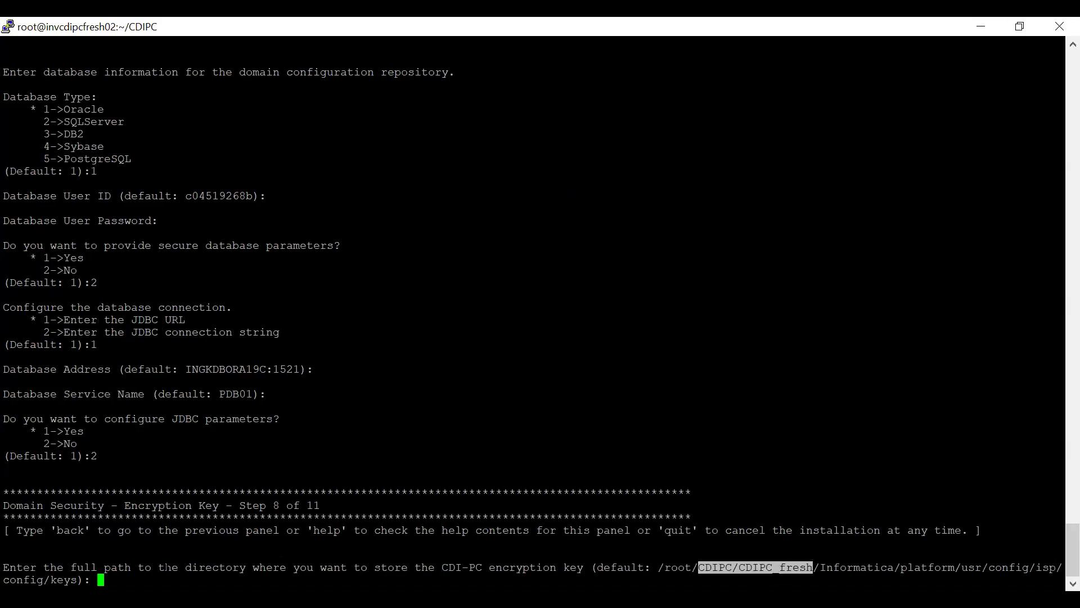
click(813, 567)
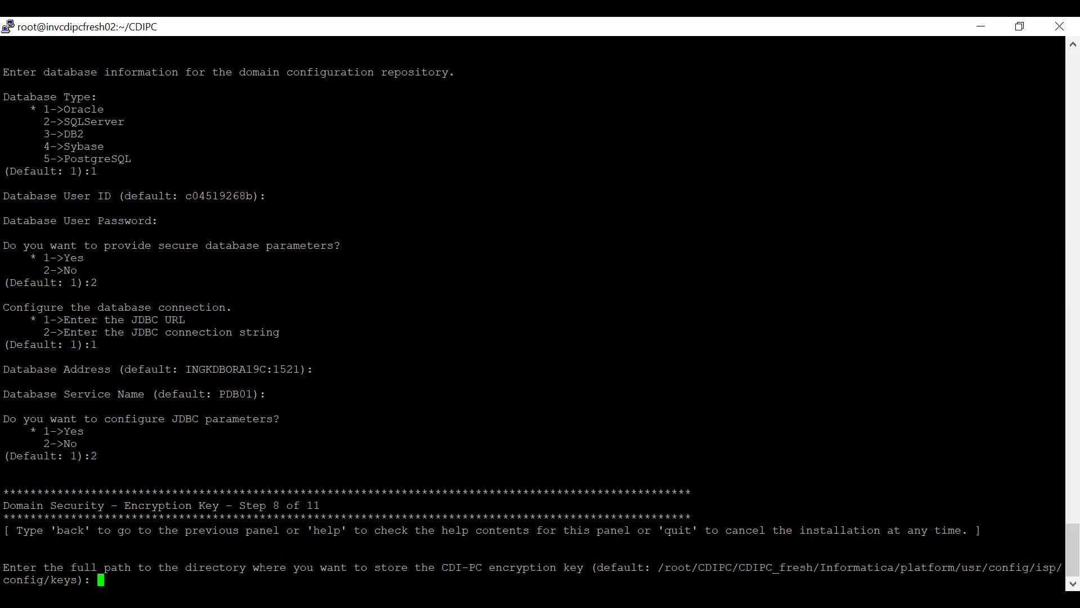
key(Return)
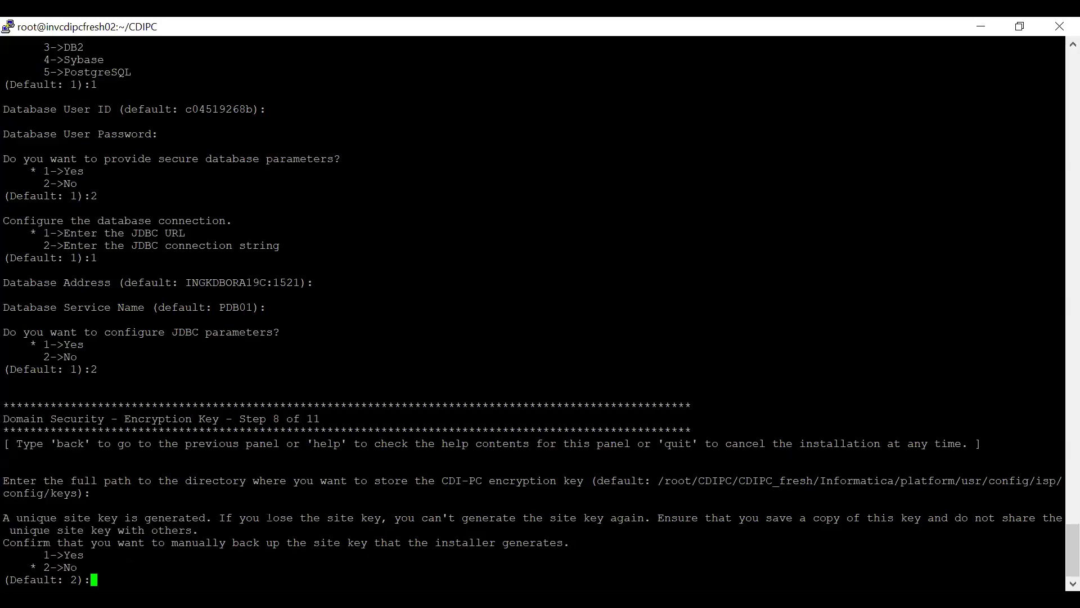
text(1)
key(Return)
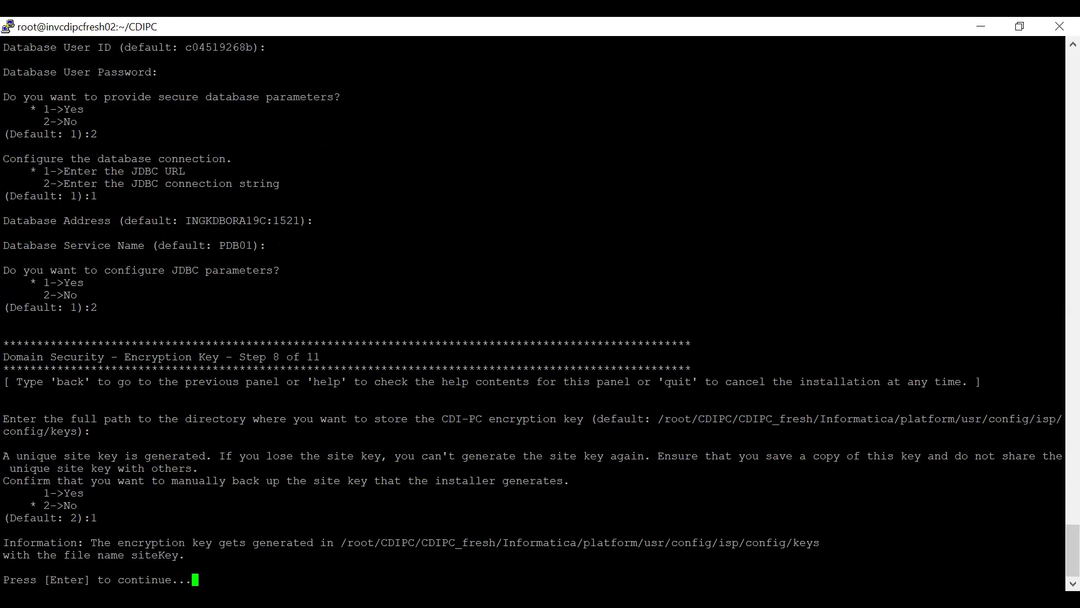
double_click(526, 542)
key(Return)
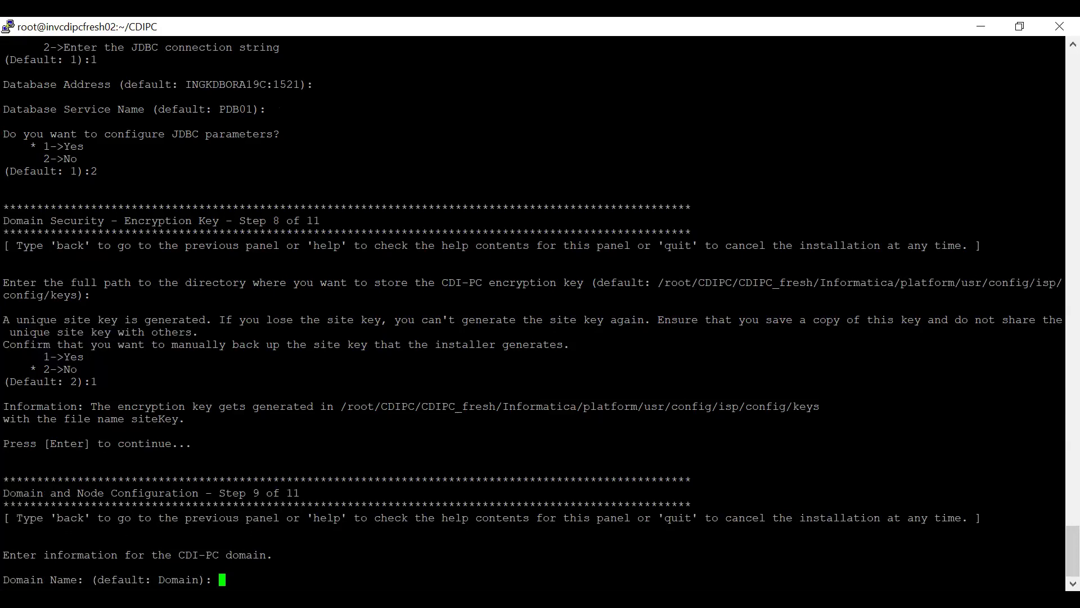
Name the domain Domain_CDIPC and accept the default node host name invcdipcfresh02.informatica.com
text(Domain_CDIPC)
key(Return)
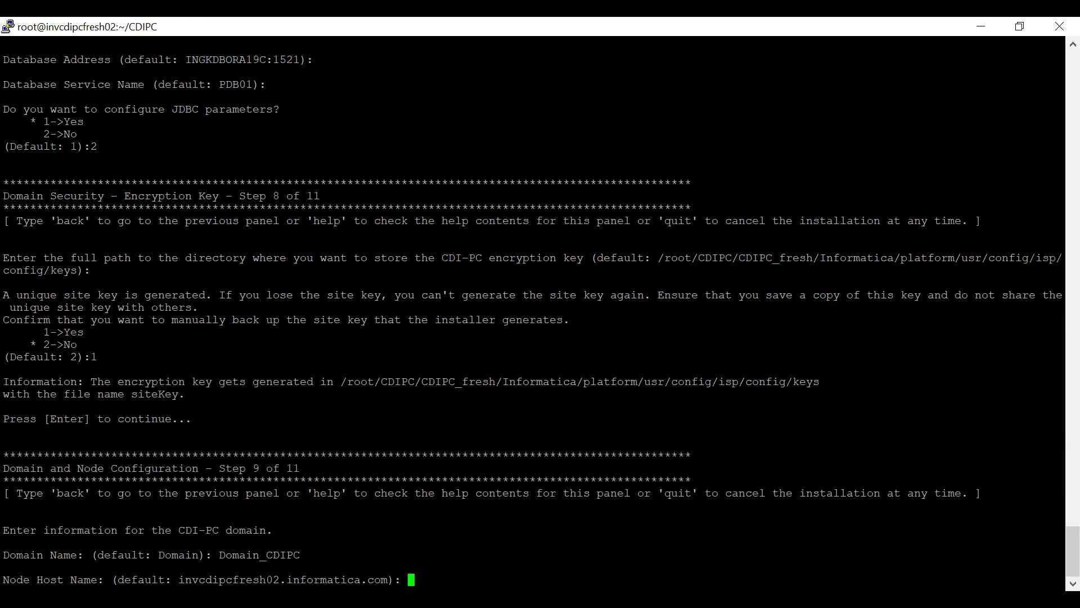
key(Return)
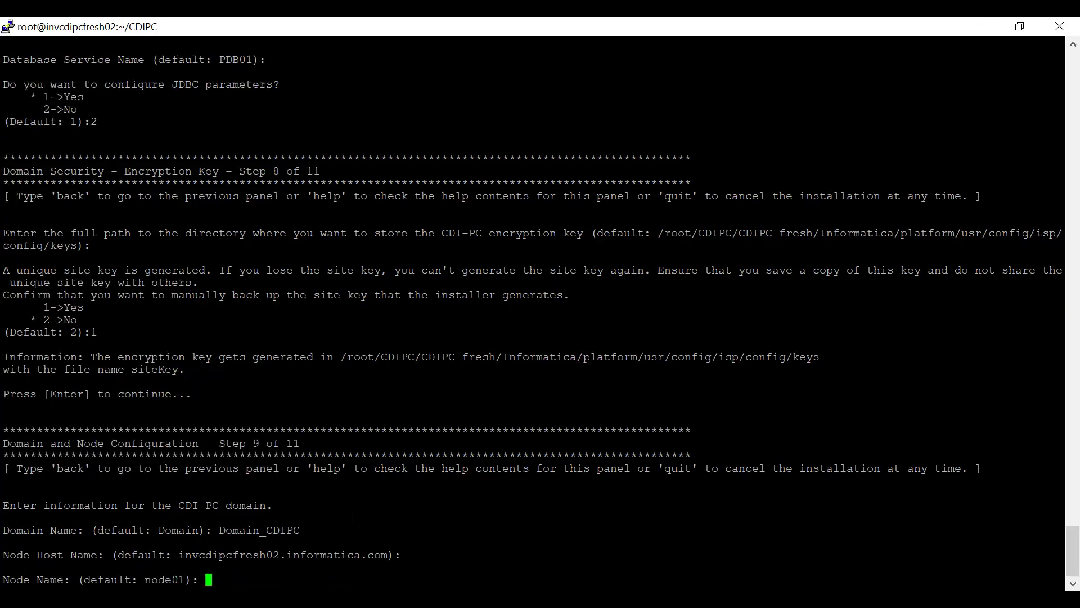
Accept the default node name node01, node port number 6005 and domain user name Administrator
key(Return)
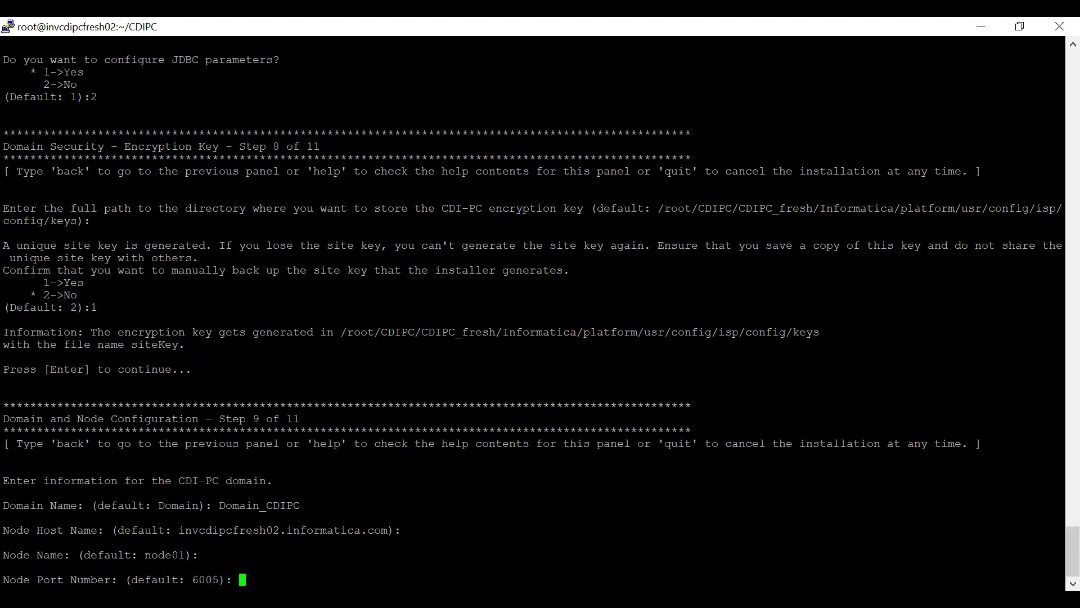
key(Return)
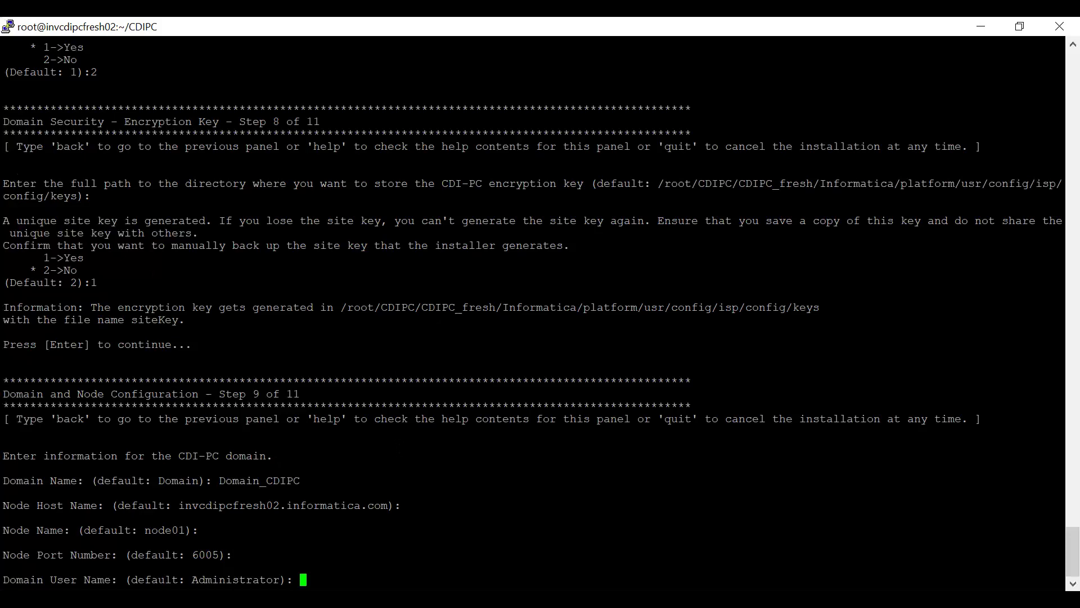
key(Return)
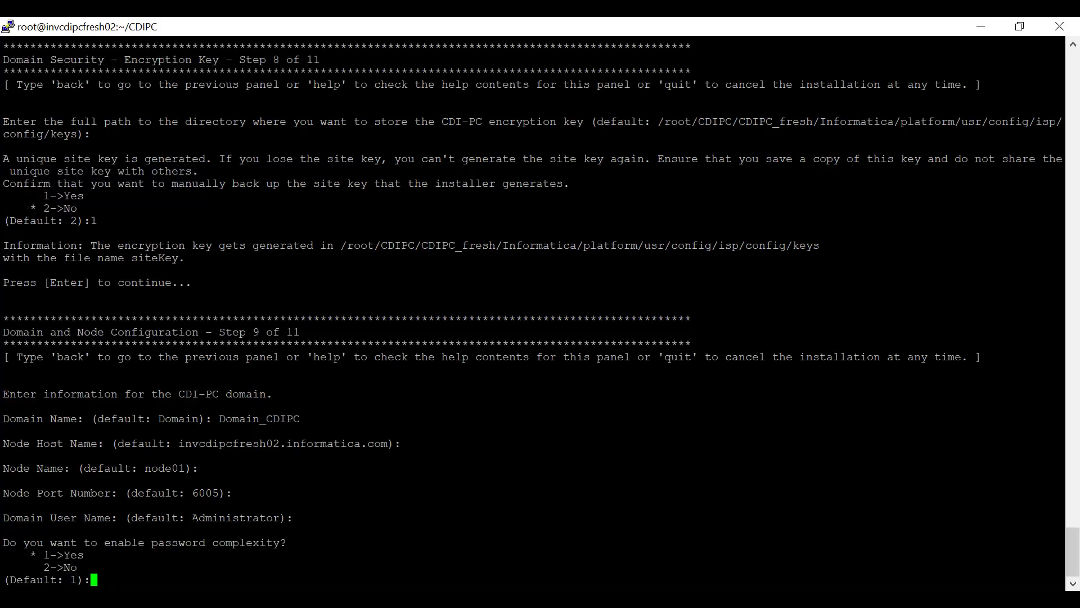
Decline enabling password complexity, then enter and confirm the domain password
text(2)
key(Return)
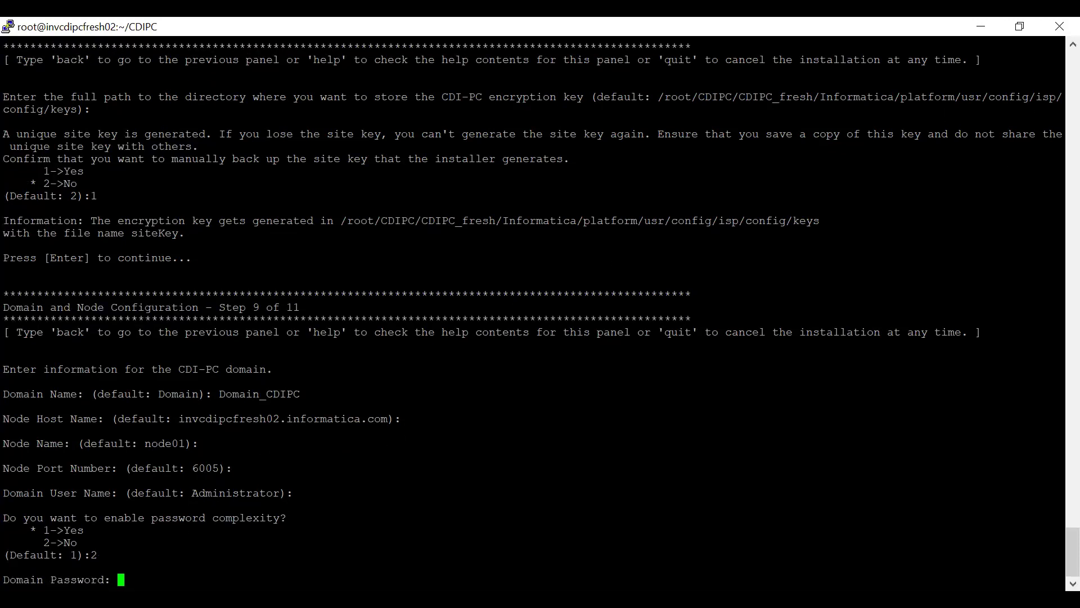
key(alt+Tab)
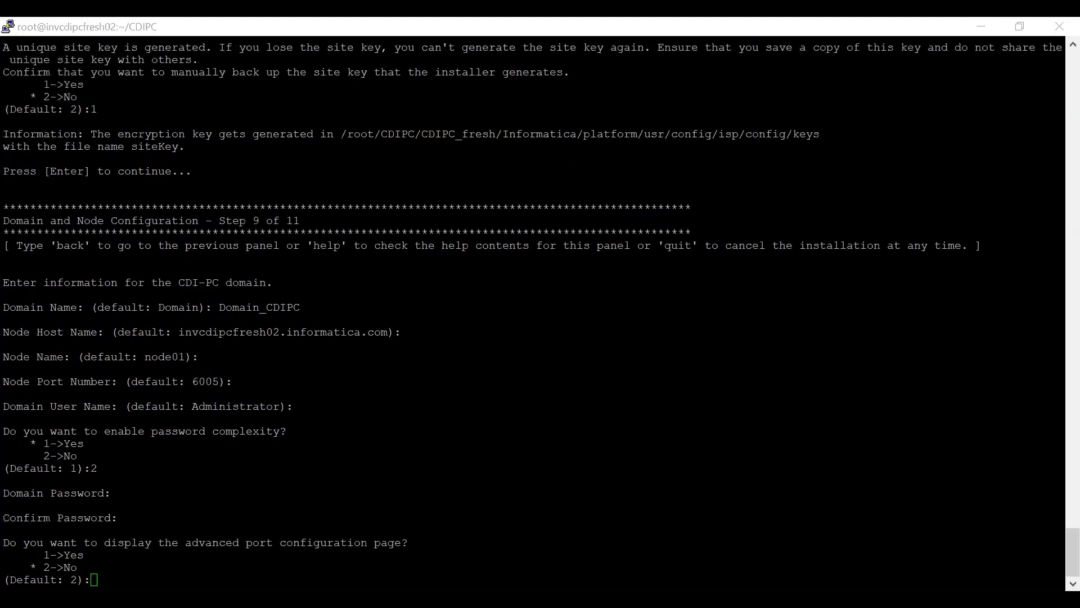
key(alt+Tab)
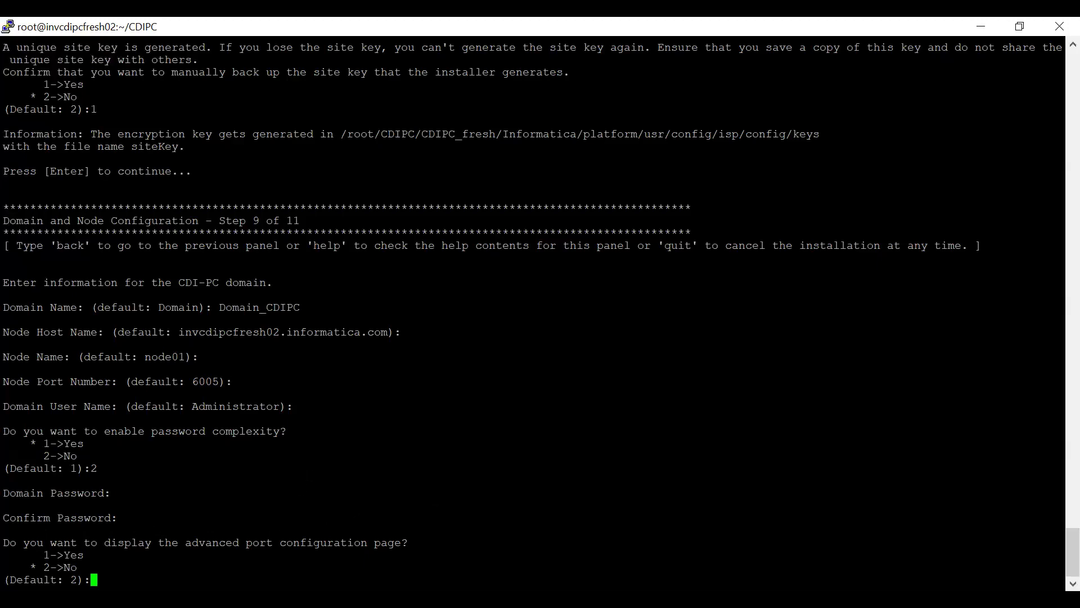
Decline the advanced port configuration page and the creation of a CDI-PC Repository Service and Integration Service
text(2)
key(Return)
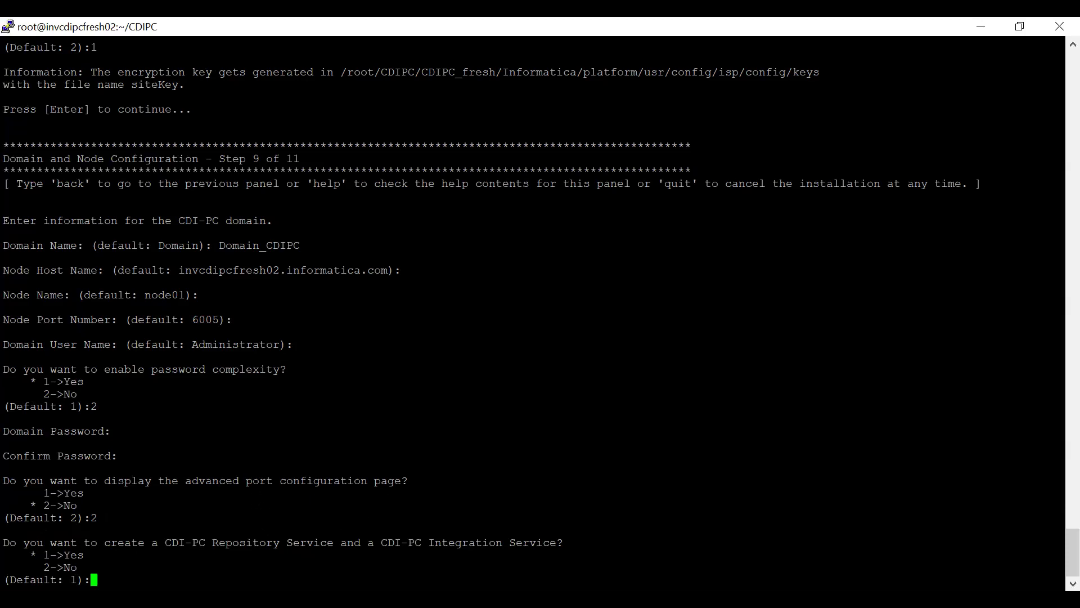
text(2)
key(Return)
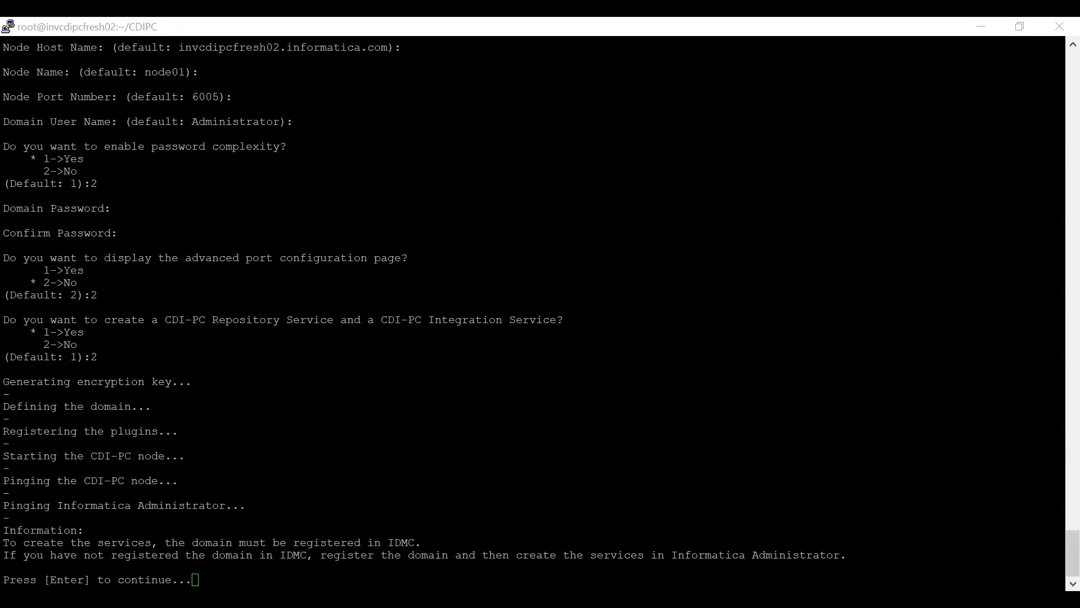
Continue to the Post-installation Summary and review the installation status, domain details and Informatica Administrator tool address
key(alt+Tab)
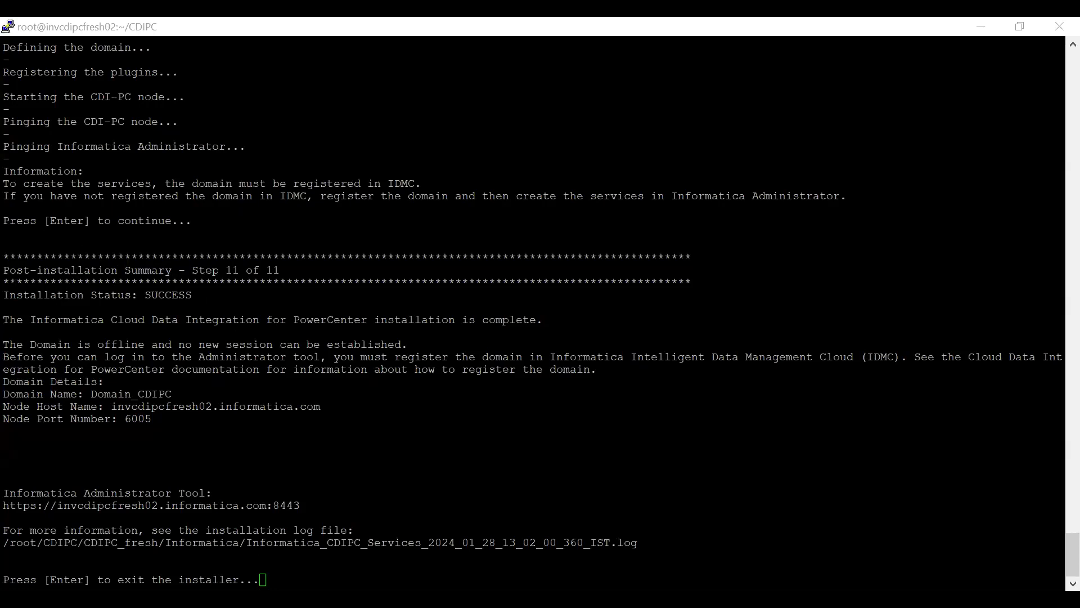
drag(3, 270, 272, 319)
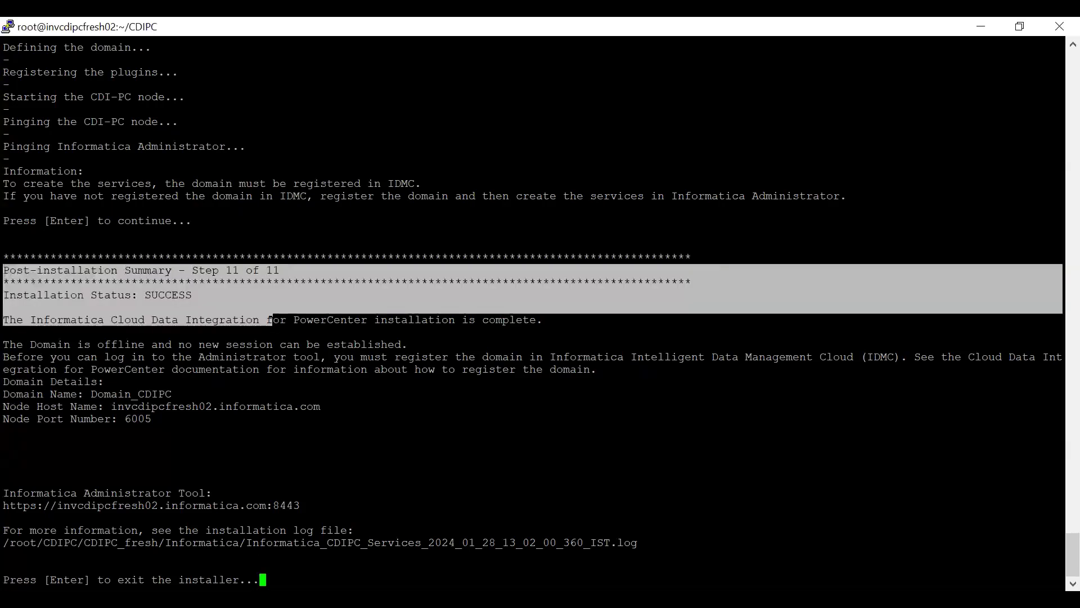
click(157, 322)
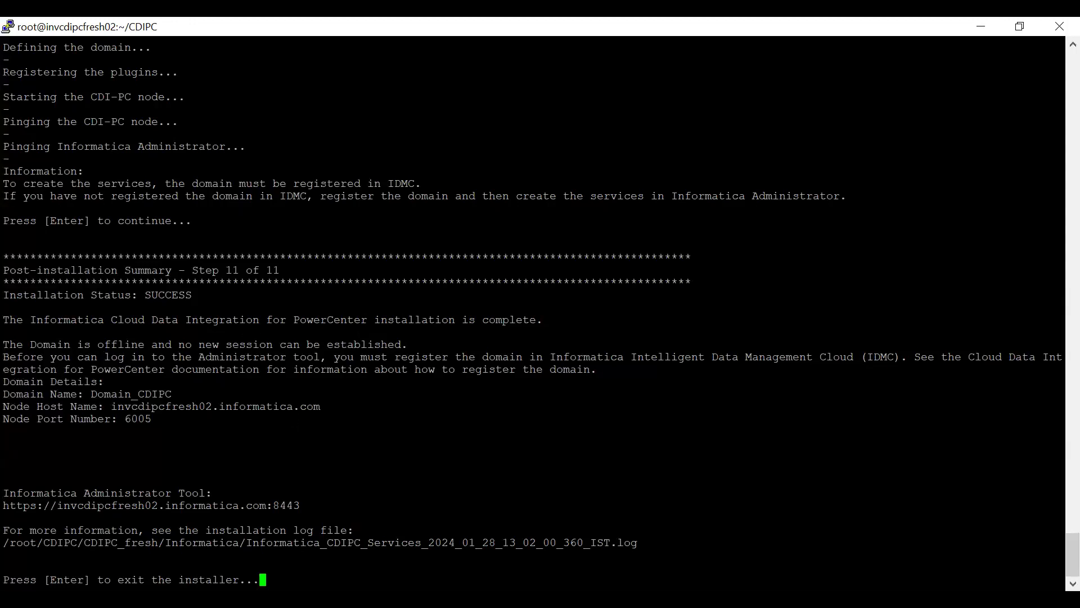
drag(3, 382, 253, 429)
click(254, 429)
drag(3, 481, 354, 506)
Exit the installer and highlight the installation log file path in the summary output
key(Return)
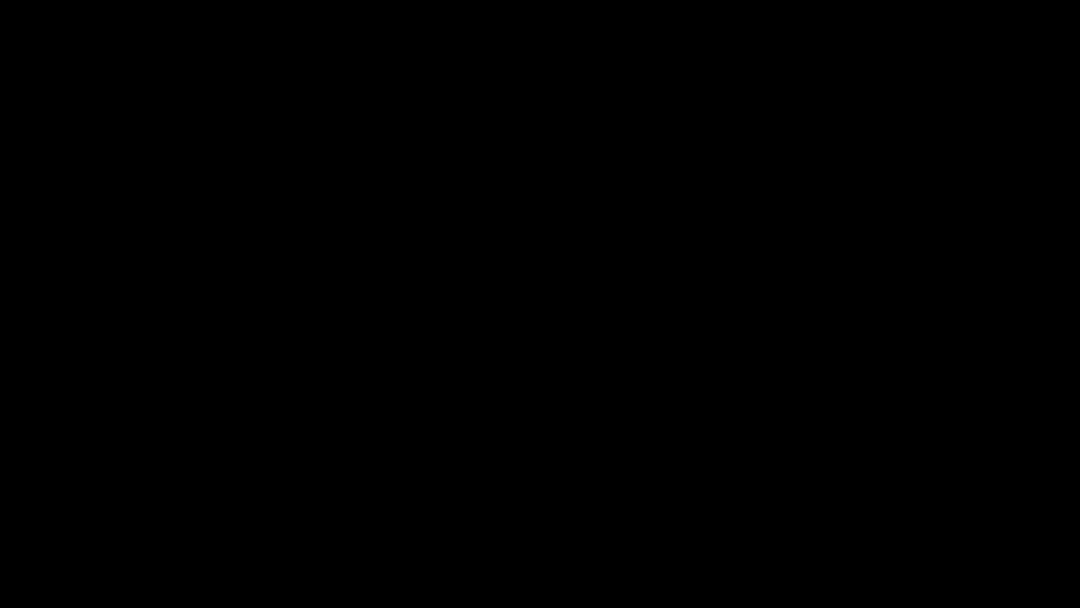
key(ctrl+c)
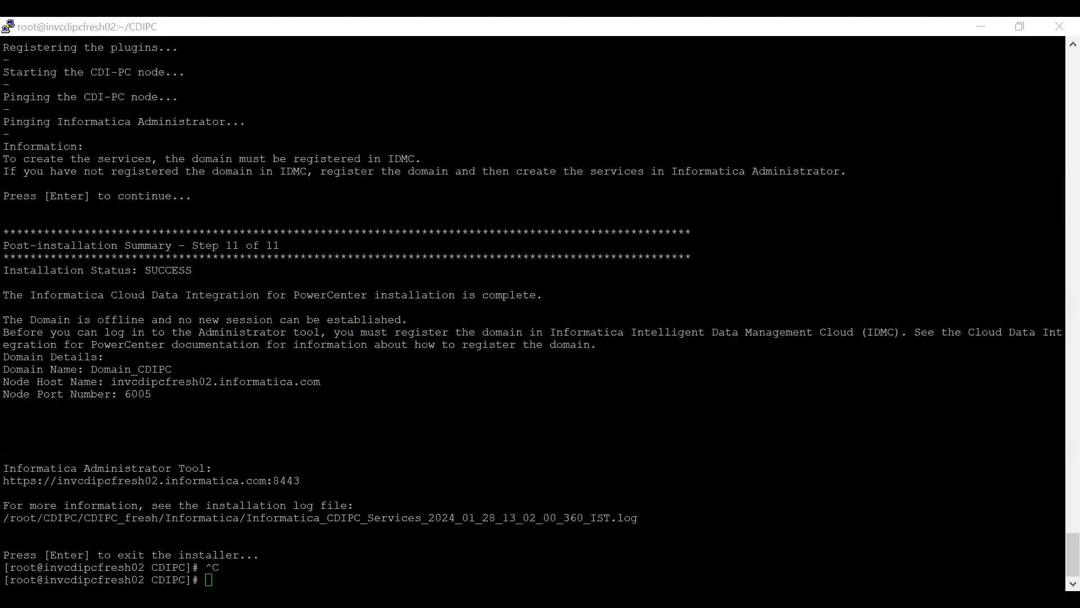
click(349, 515)
triple_click(343, 518)
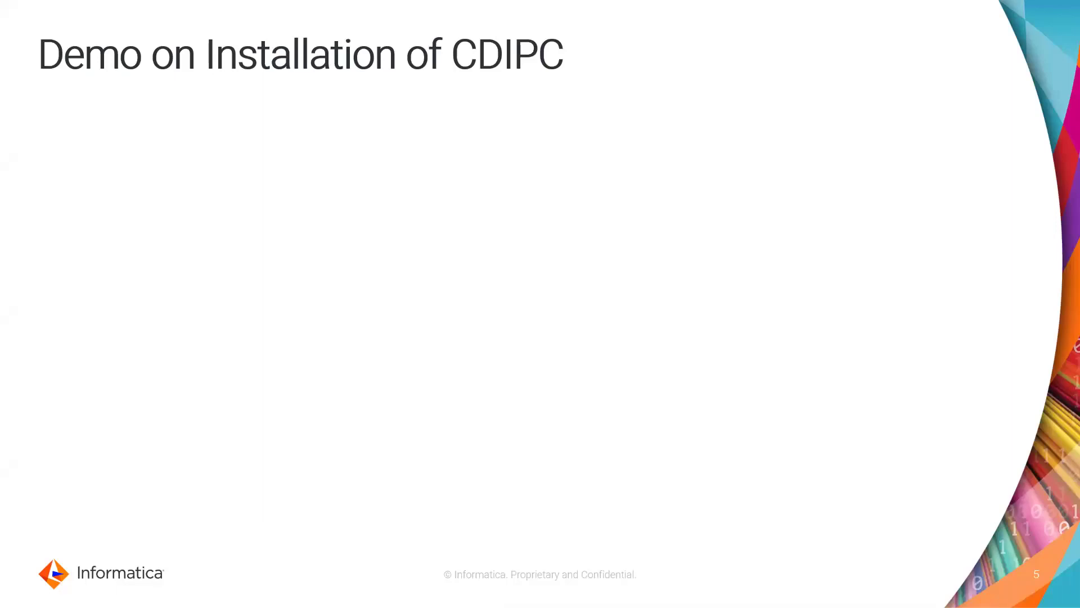
click(701, 401)
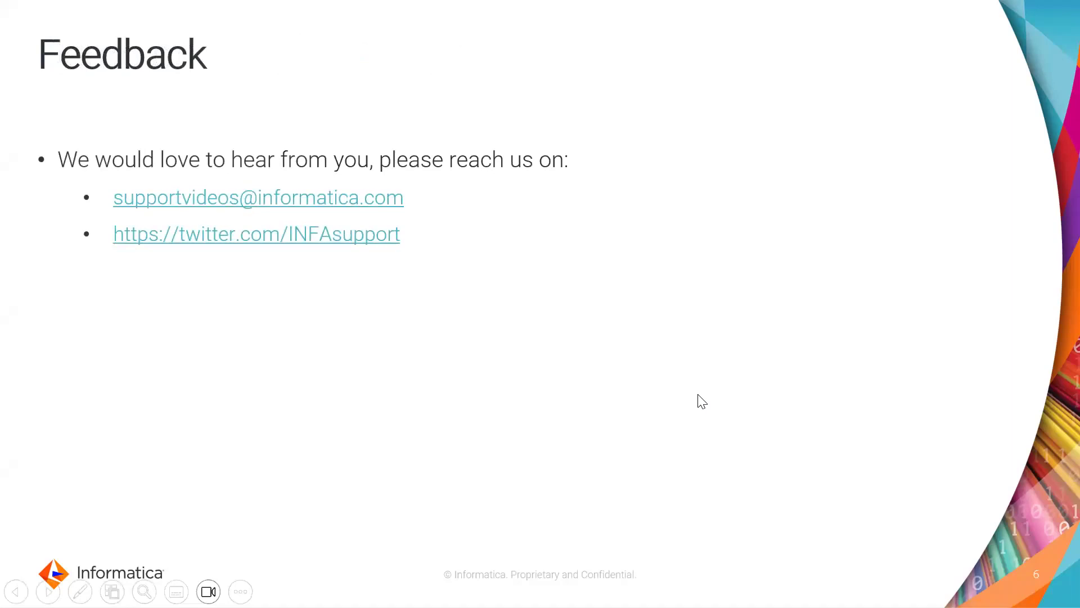